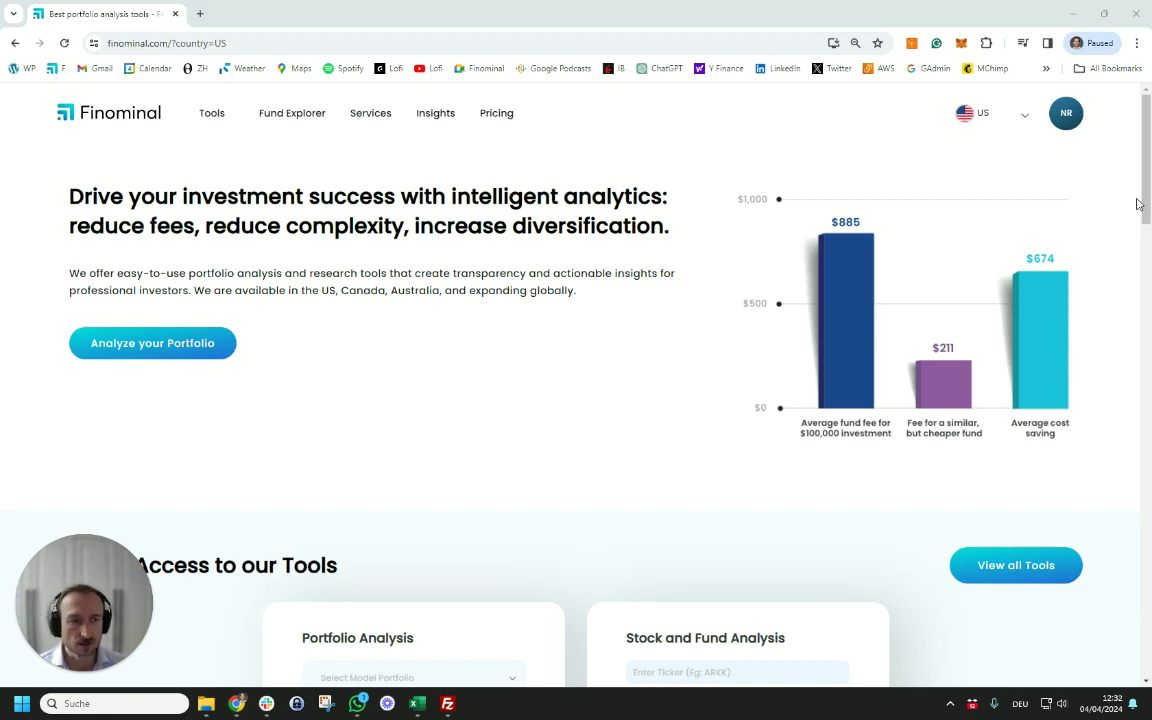
Run the Performance Benchmarker on the iShares MSCI USA Min Vol Factor ETF (USMV) using the Stock and Fund Analysis form
scroll(1146, 214, "down", 4)
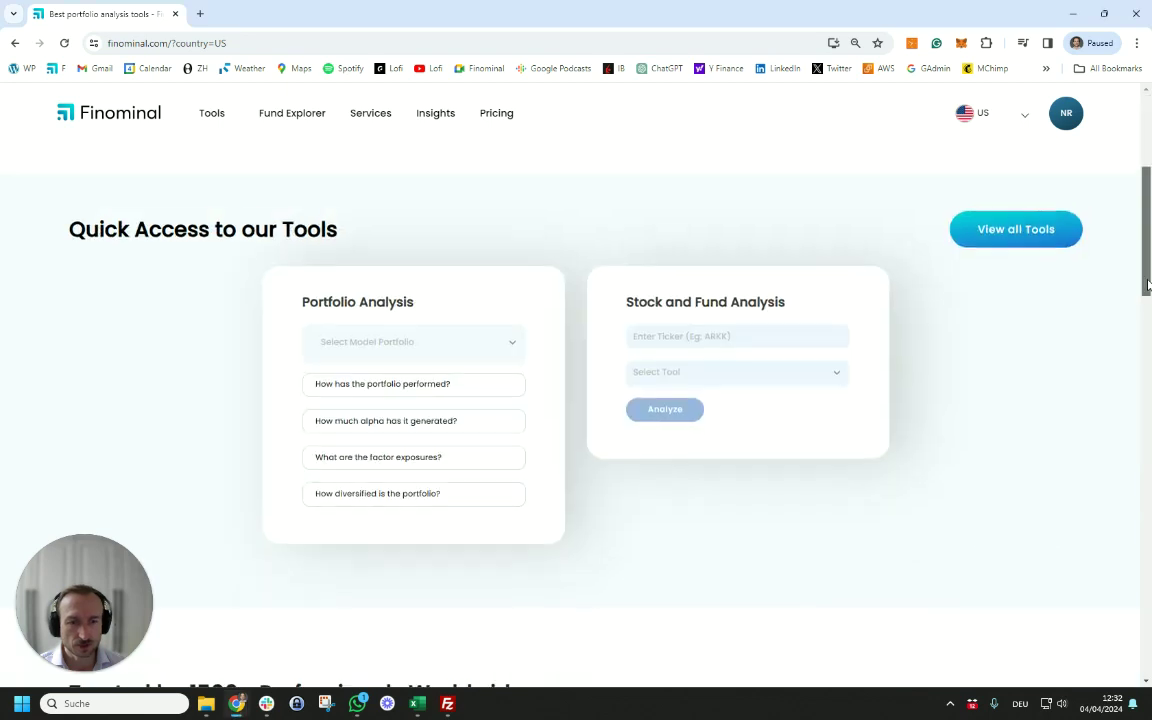
left_click(782, 332)
type("USMV")
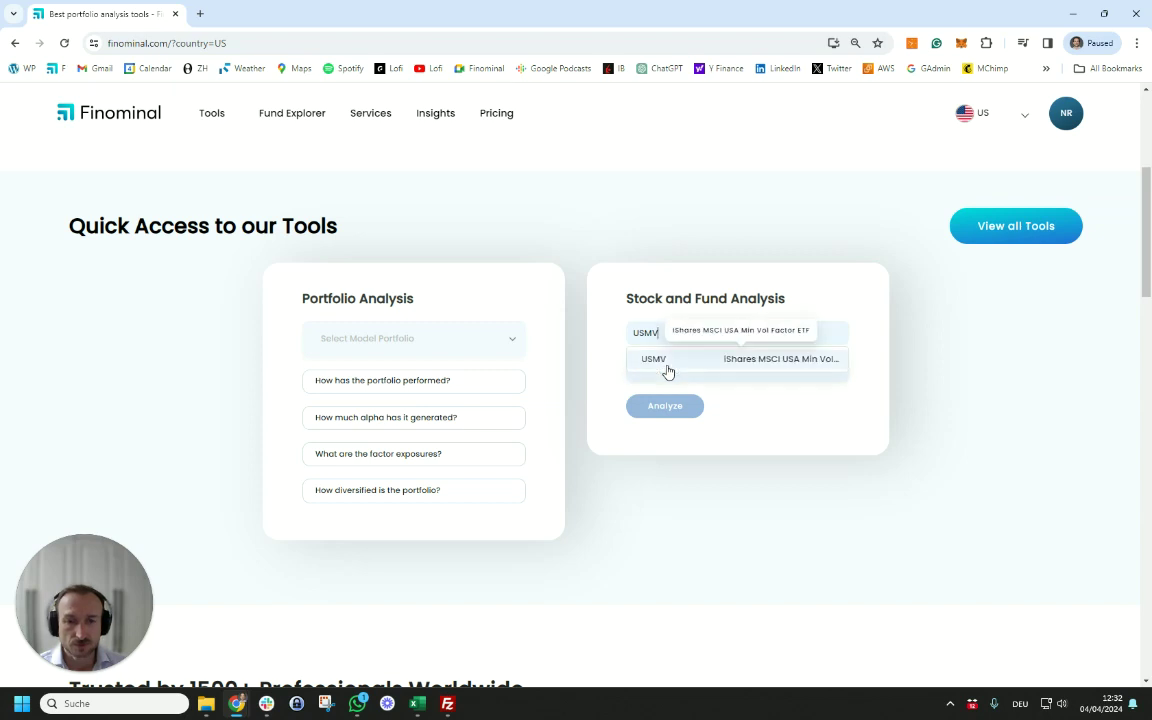
left_click(666, 366)
left_click(682, 378)
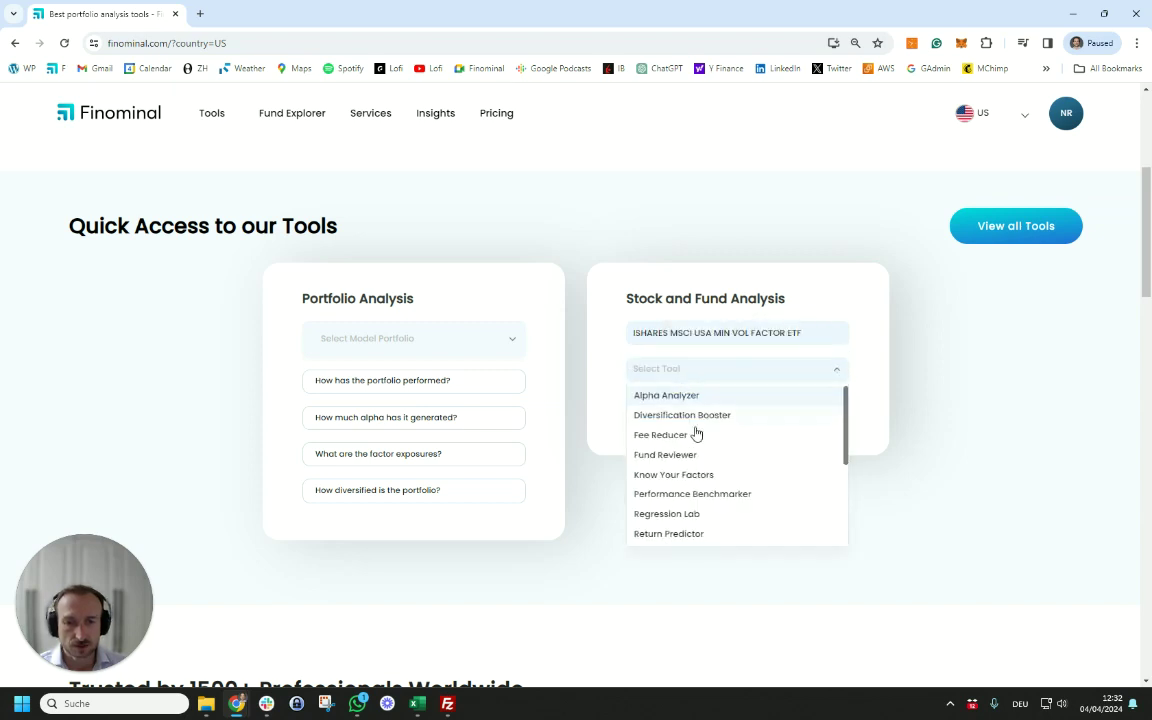
left_click(705, 496)
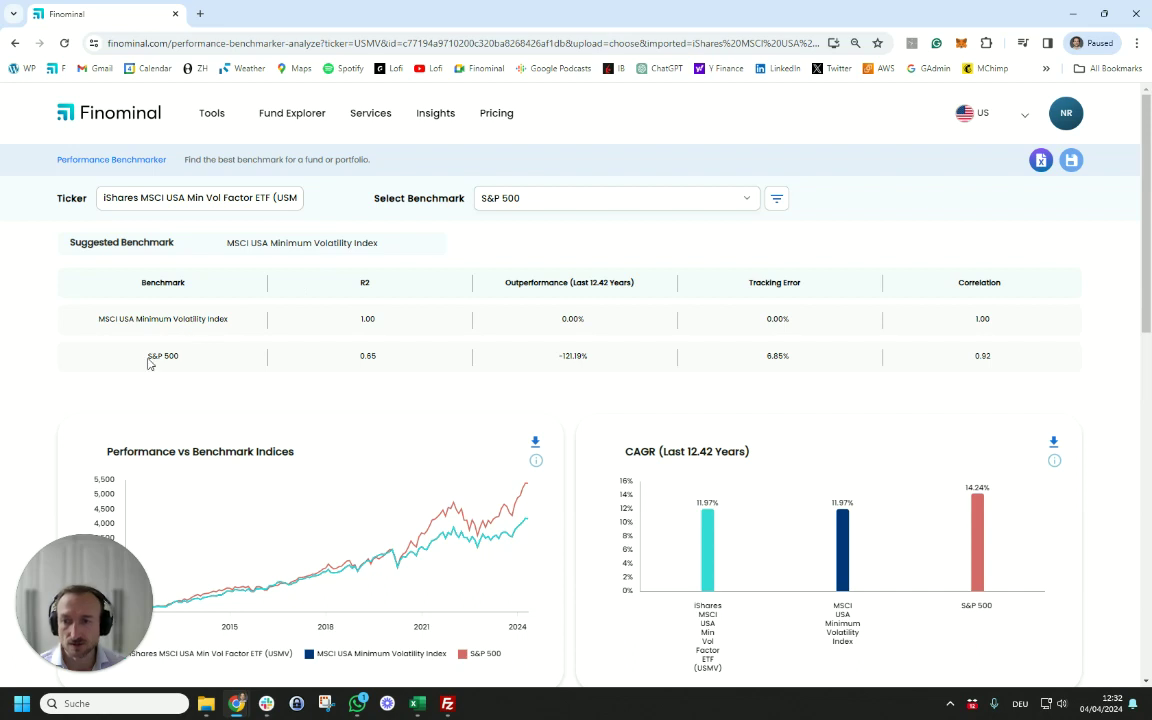
Examine the S&P 500 benchmark figures and the performance and CAGR charts for USMV
left_click_drag(147, 358, 181, 363)
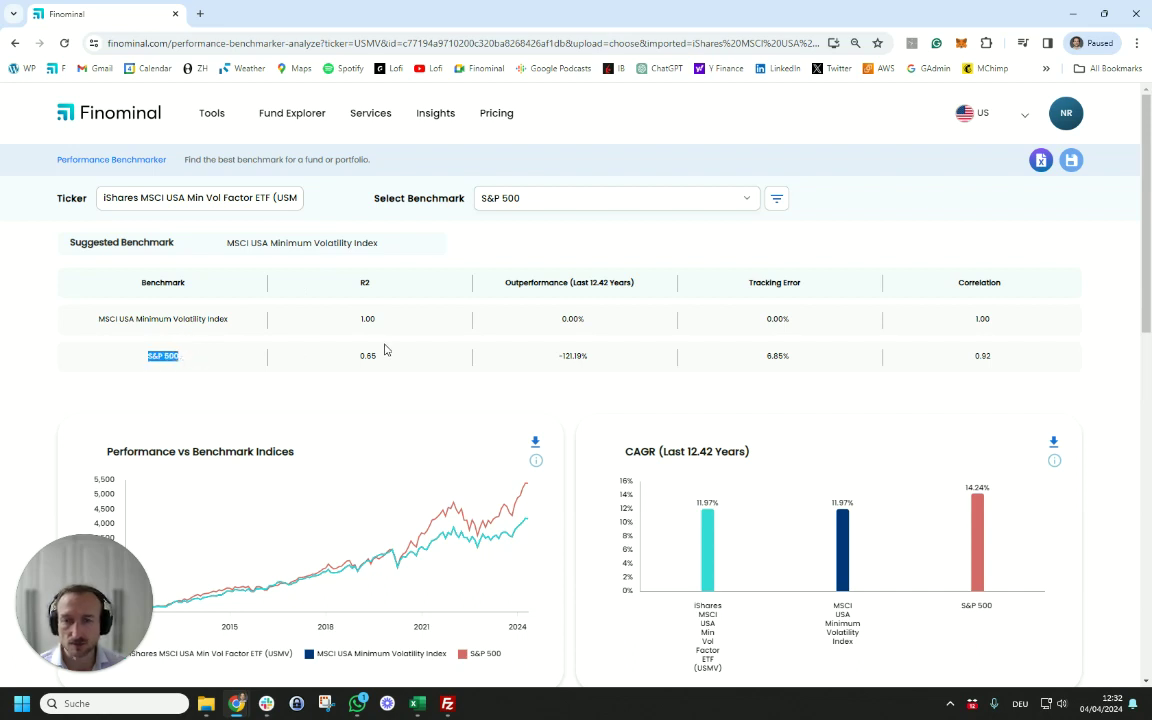
left_click(425, 355)
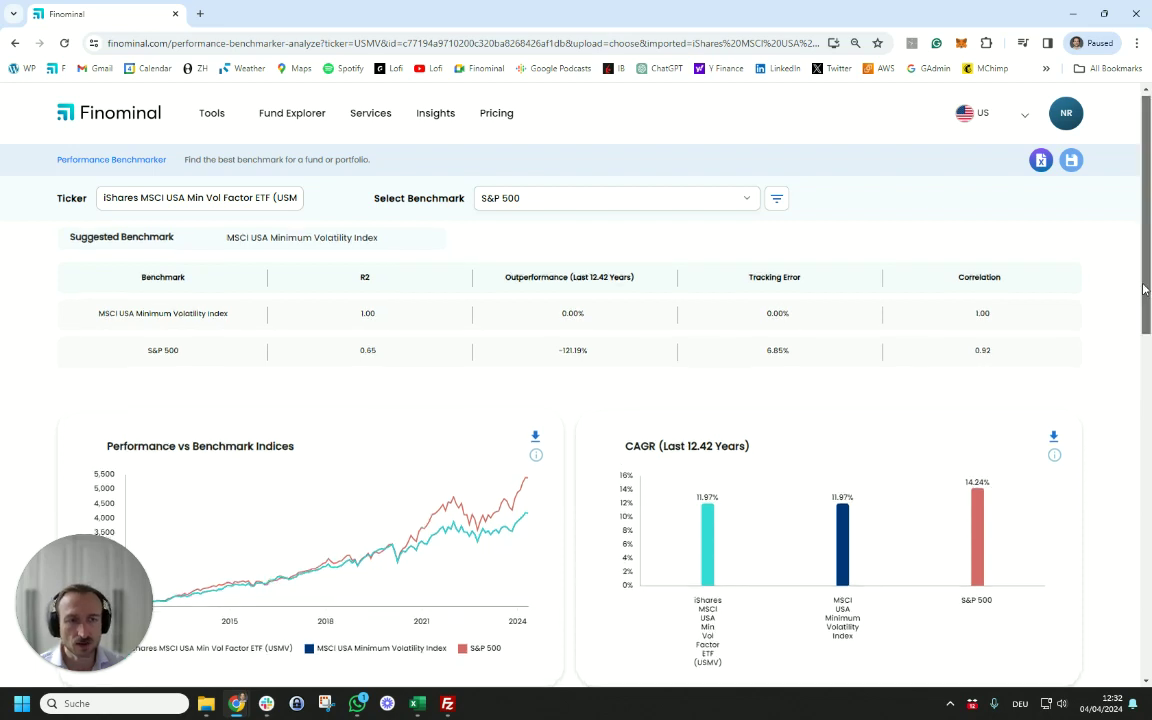
left_click_drag(1145, 285, 1147, 360)
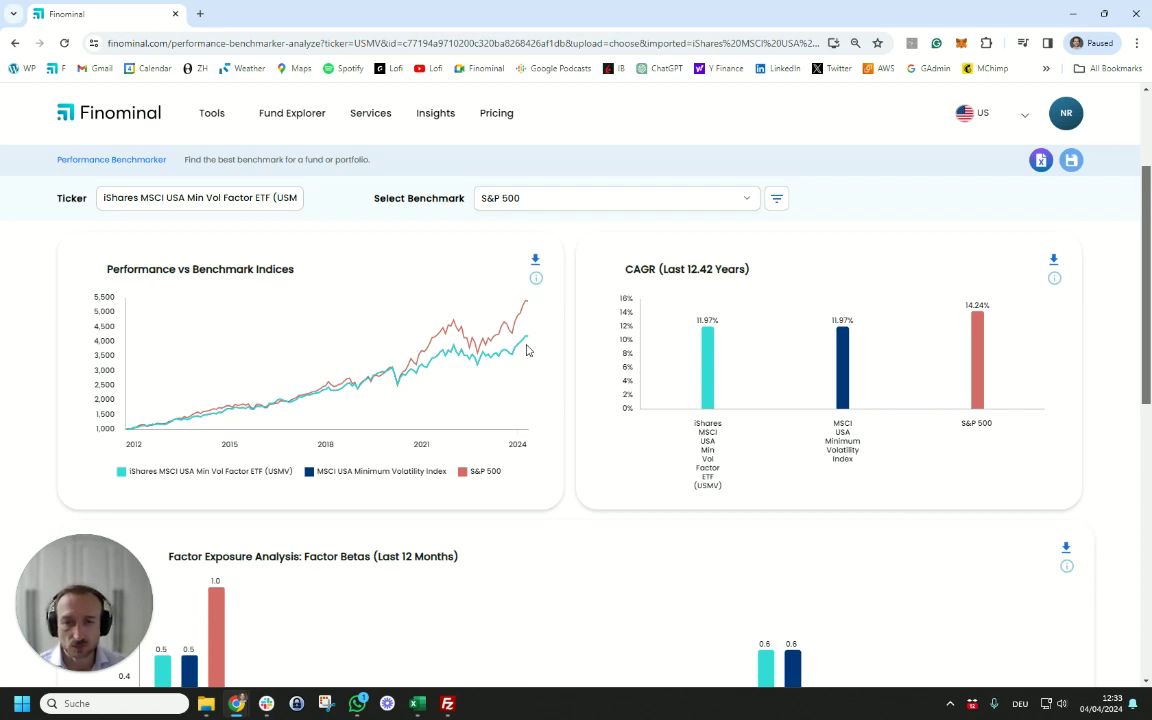
mouse_move(528, 350)
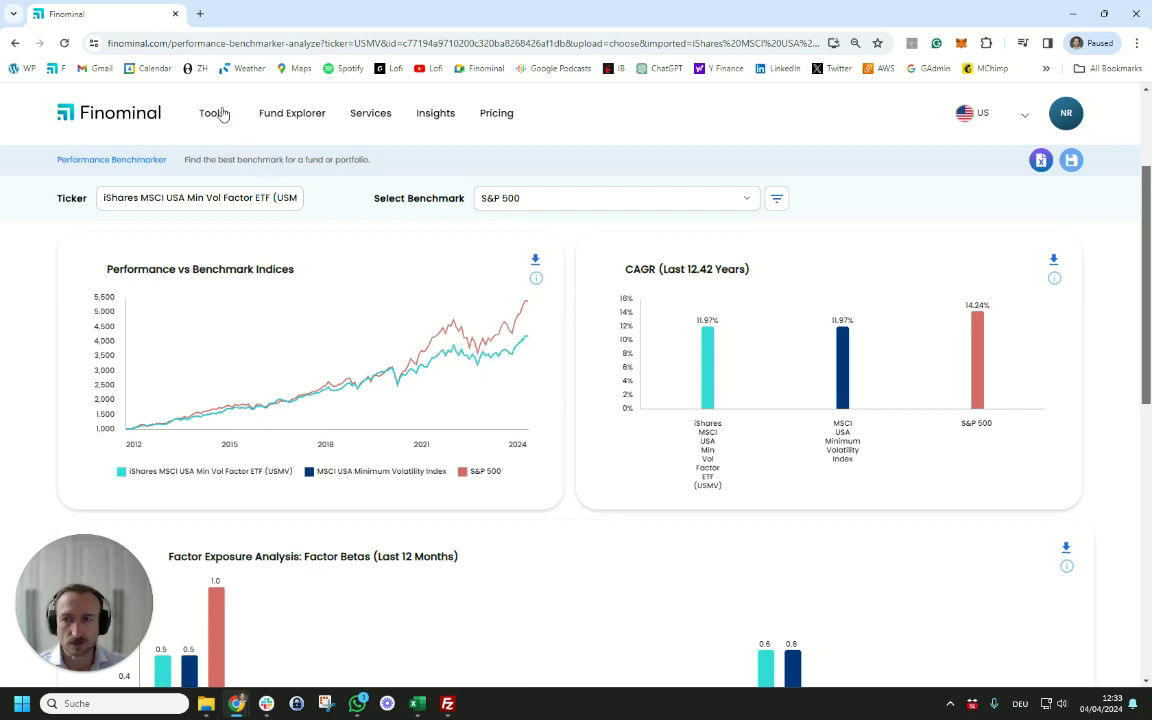
Compare USMV as first ticker with SPDR S&P 500 ETF Trust (SPY) as second ticker in the Securities Analyzer
mouse_move(216, 125)
mouse_move(116, 219)
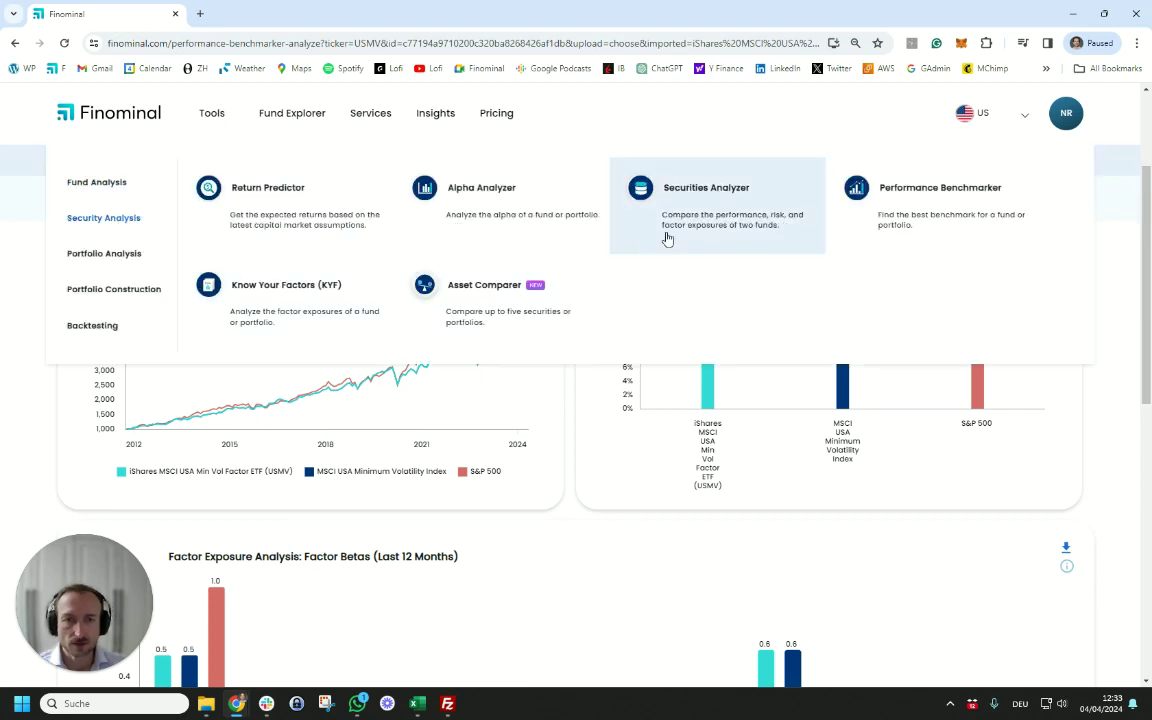
left_click(722, 221)
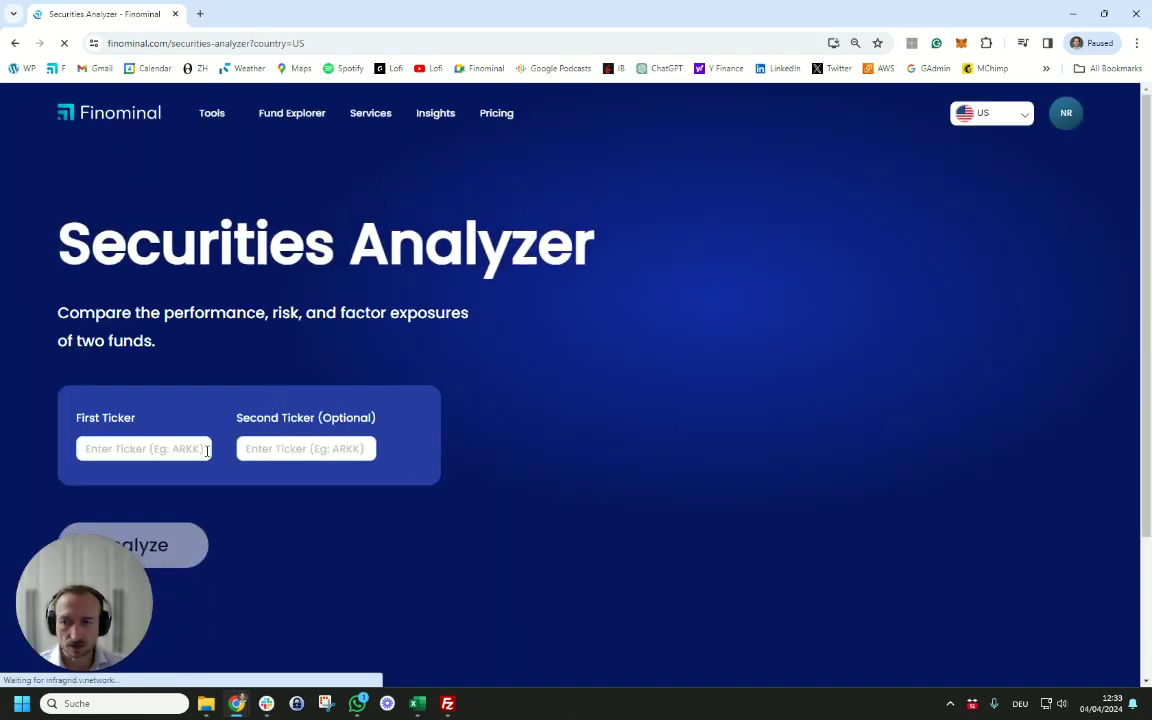
left_click(201, 448)
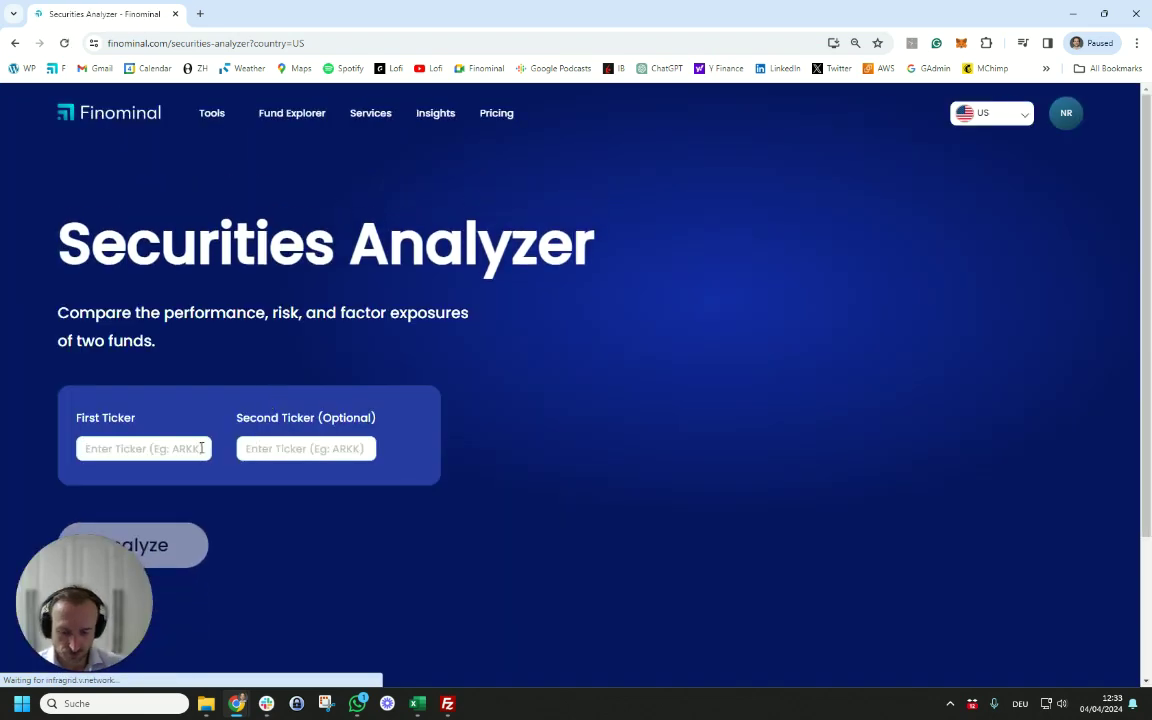
type("USMV")
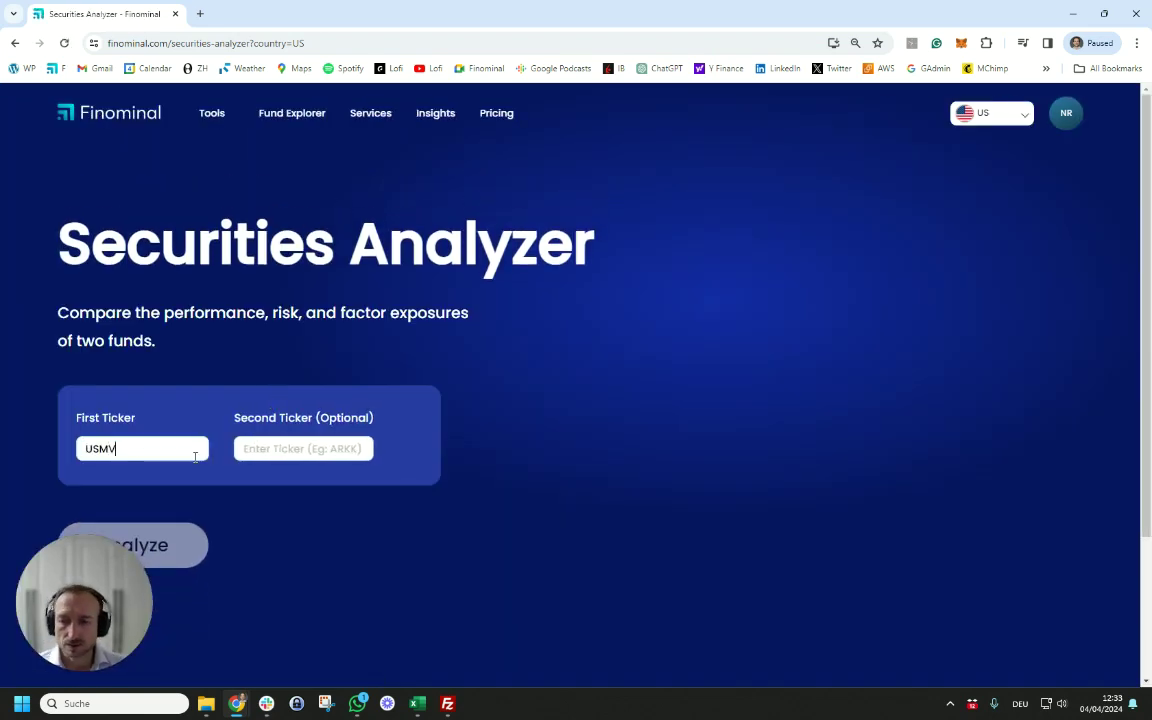
left_click(193, 476)
left_click(275, 445)
type("SPY")
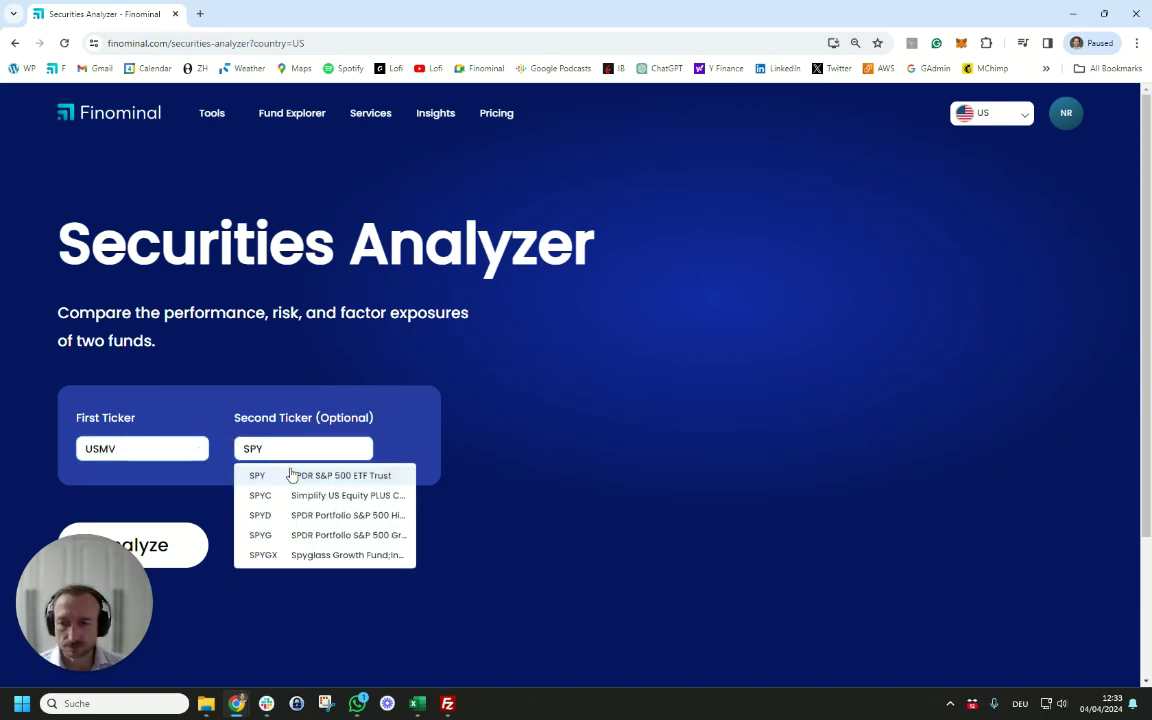
left_click(290, 475)
left_click(203, 542)
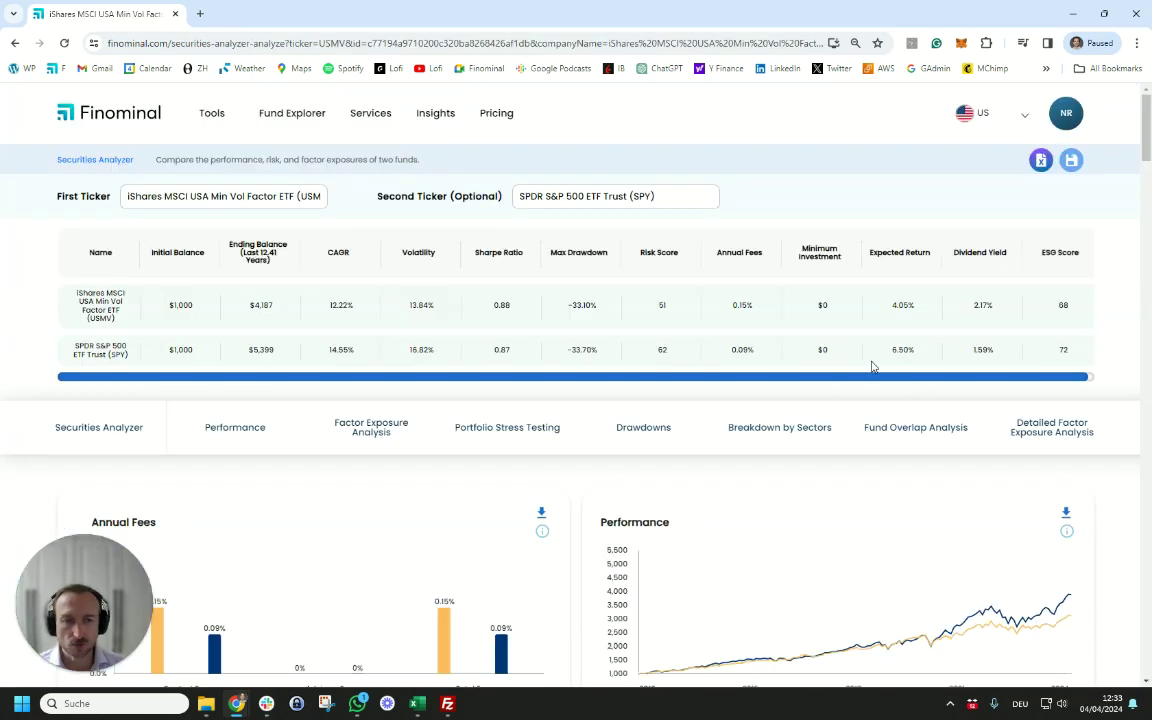
View the Fund Overlap Analysis and the Drawdowns of USMV versus SPY
left_click(924, 427)
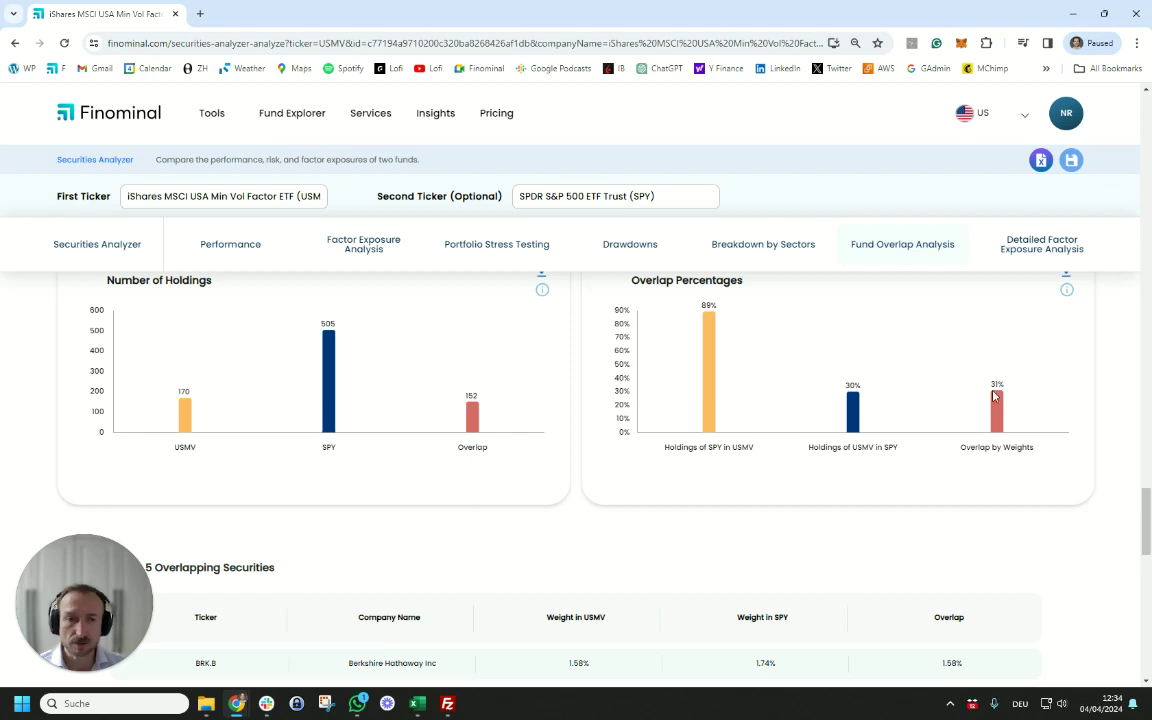
left_click(633, 248)
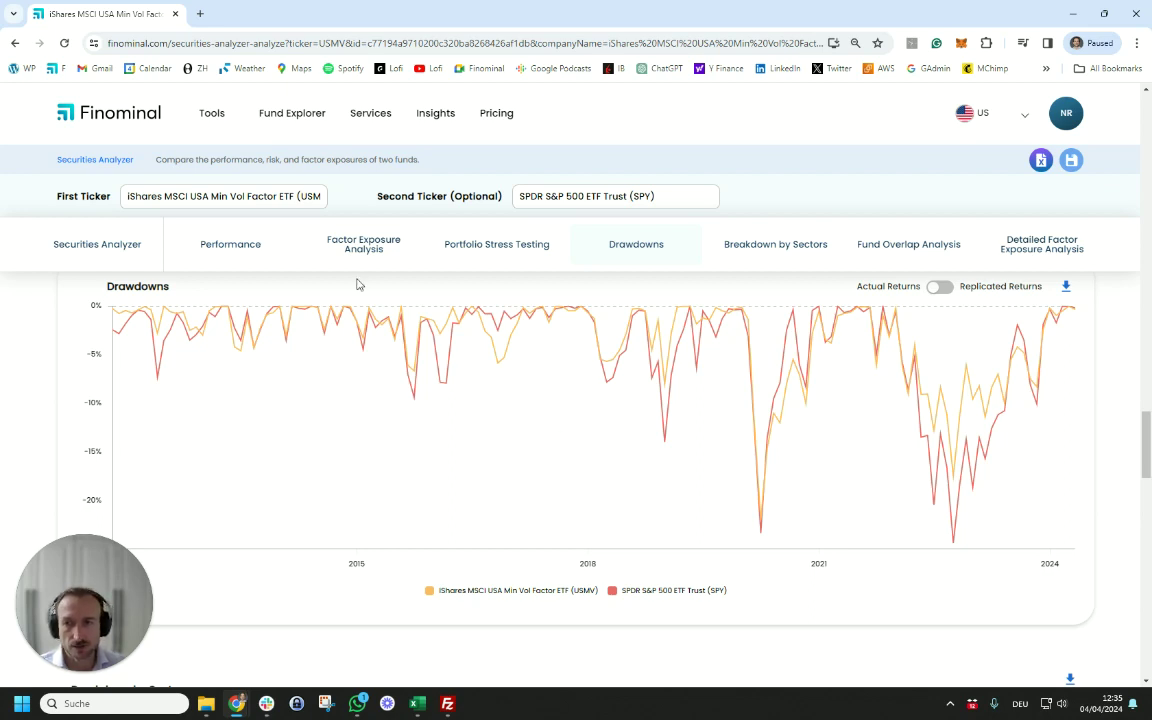
Analyze USMV with the Know Your Factors (KYF) tool and view its equity factor and asset class exposure charts
mouse_move(213, 116)
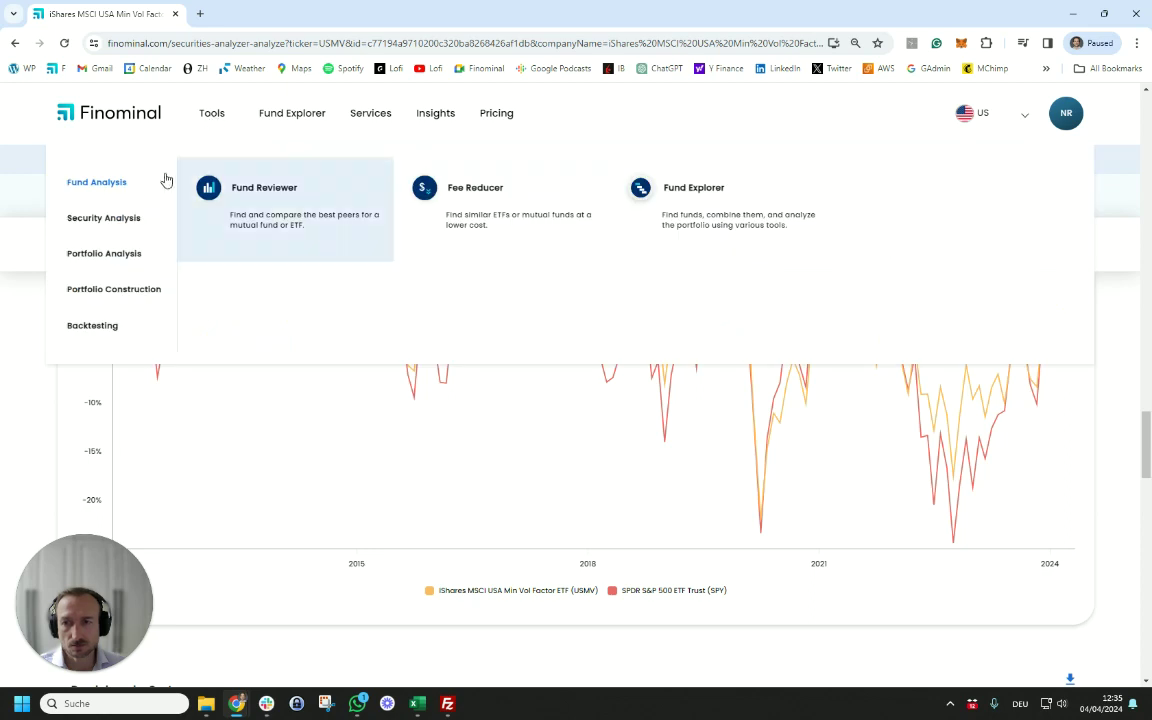
left_click(114, 227)
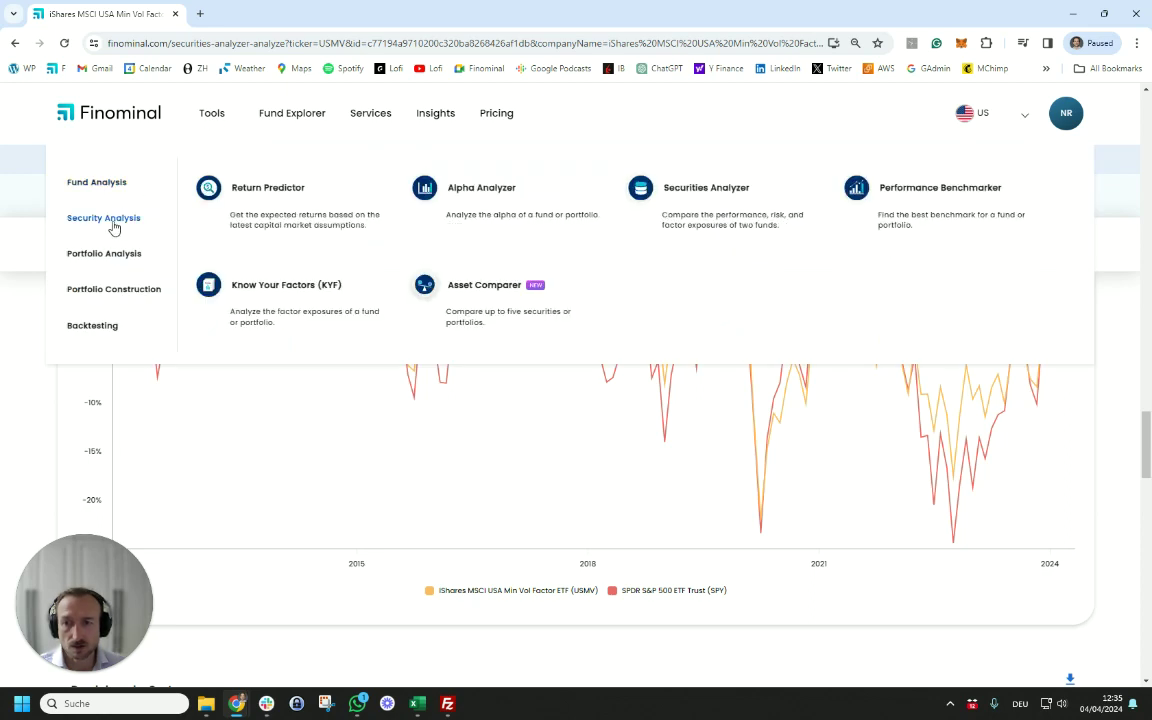
left_click(270, 285)
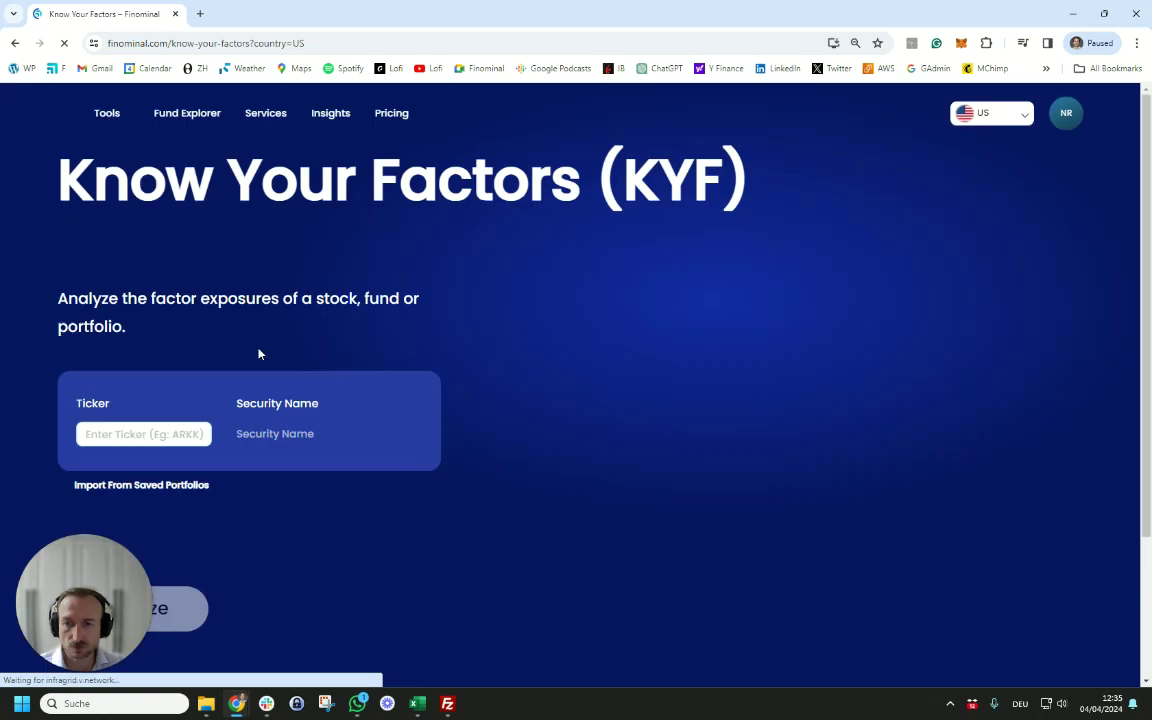
left_click(195, 433)
type("USMV")
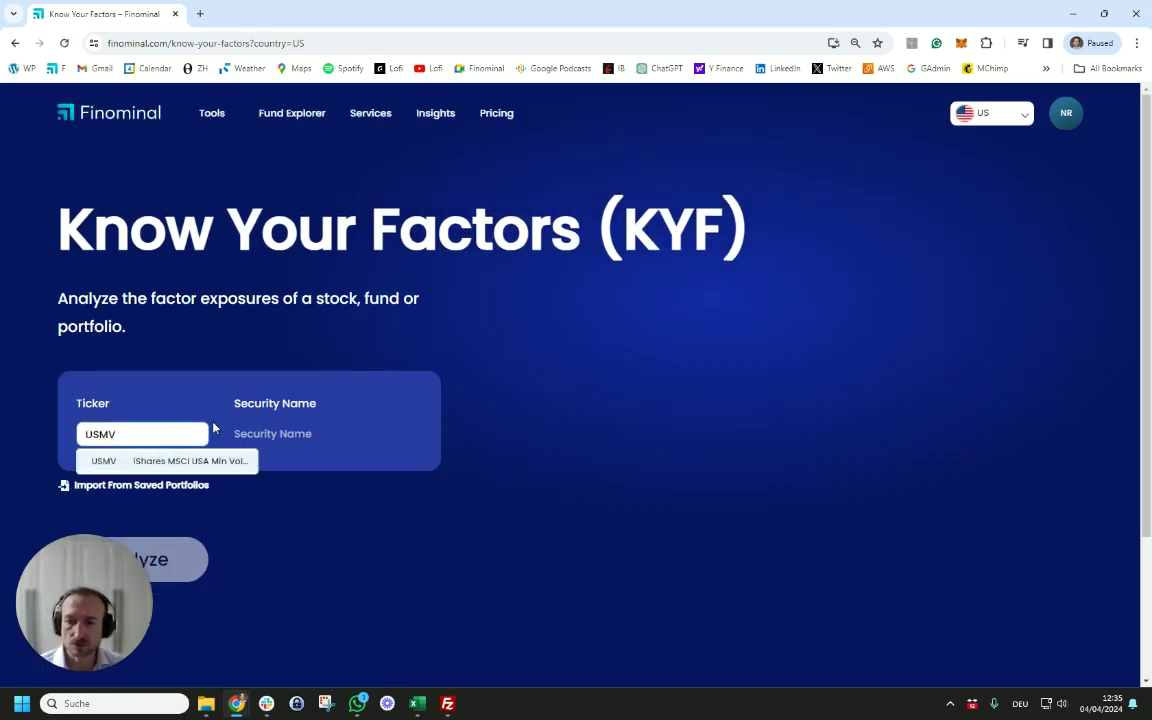
left_click(235, 458)
left_click(183, 557)
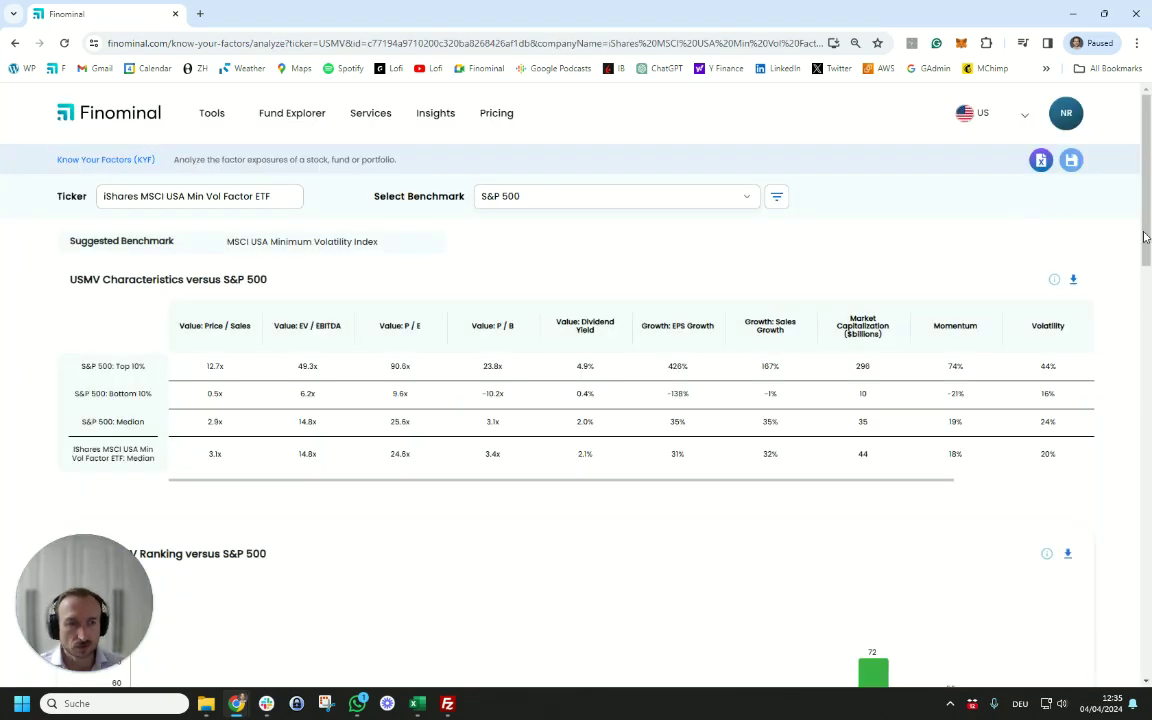
left_click_drag(1147, 232, 1147, 424)
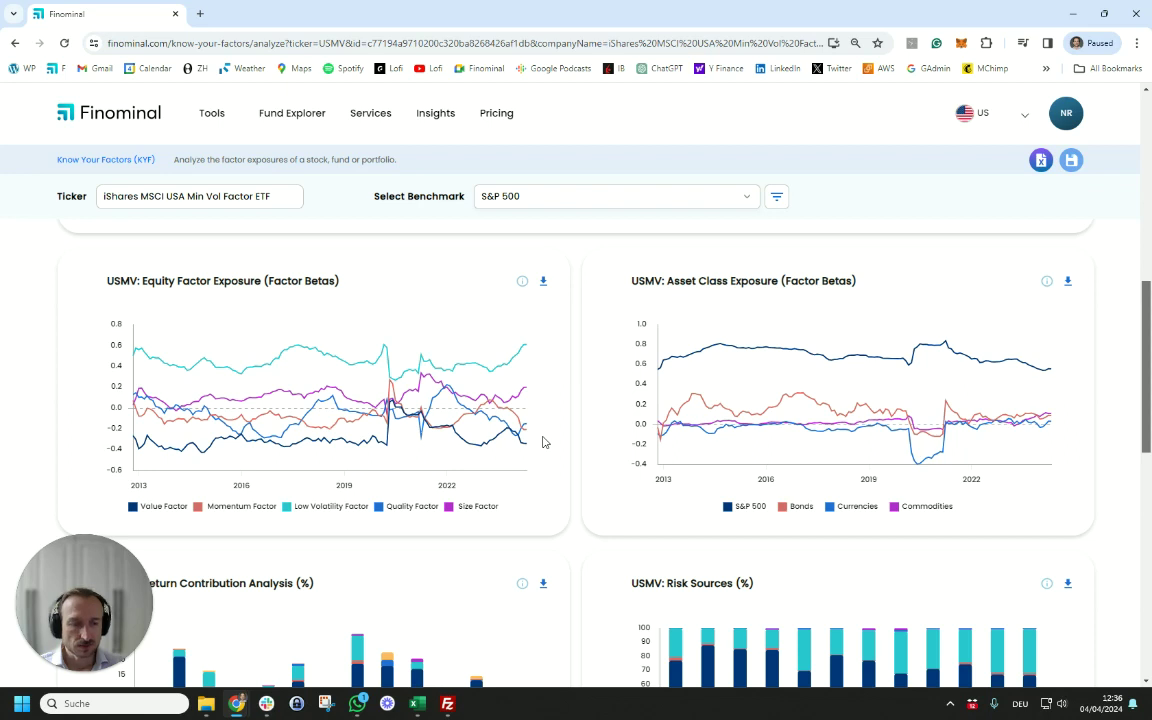
Open the Asset Comparer and enter USMV and Invesco S&P 500 Low Volatility ETF (SPLV) as the first two tickers
left_click(205, 112)
mouse_move(117, 222)
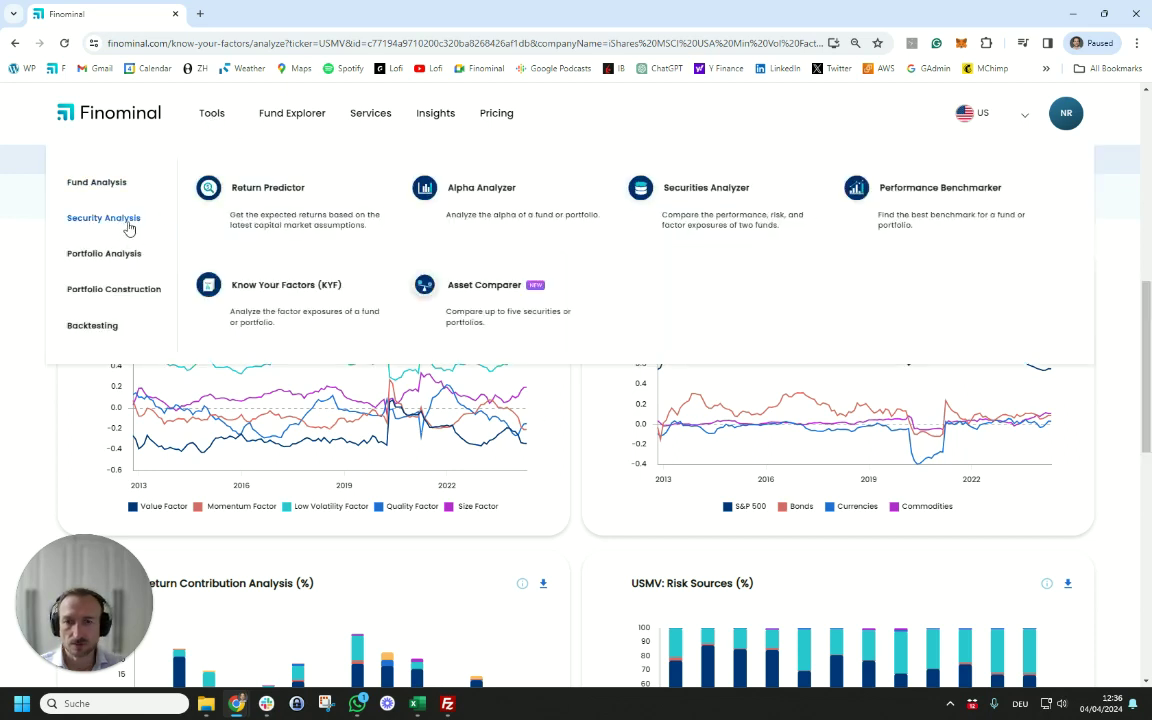
left_click(488, 306)
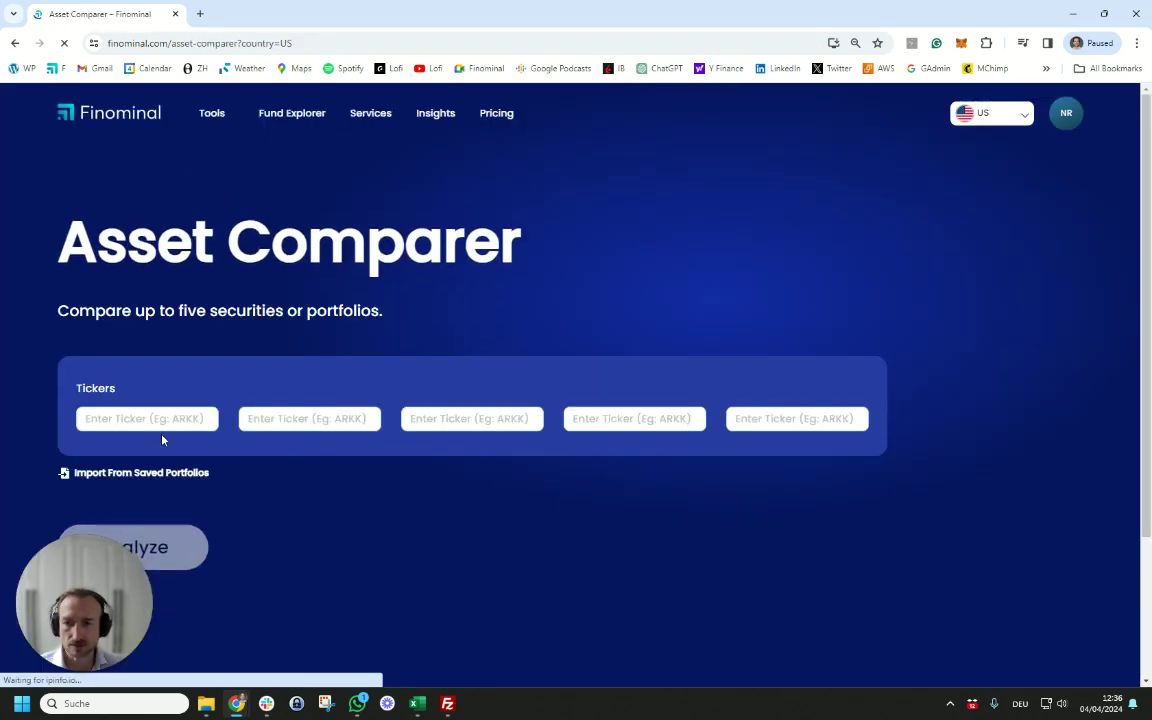
left_click(155, 424)
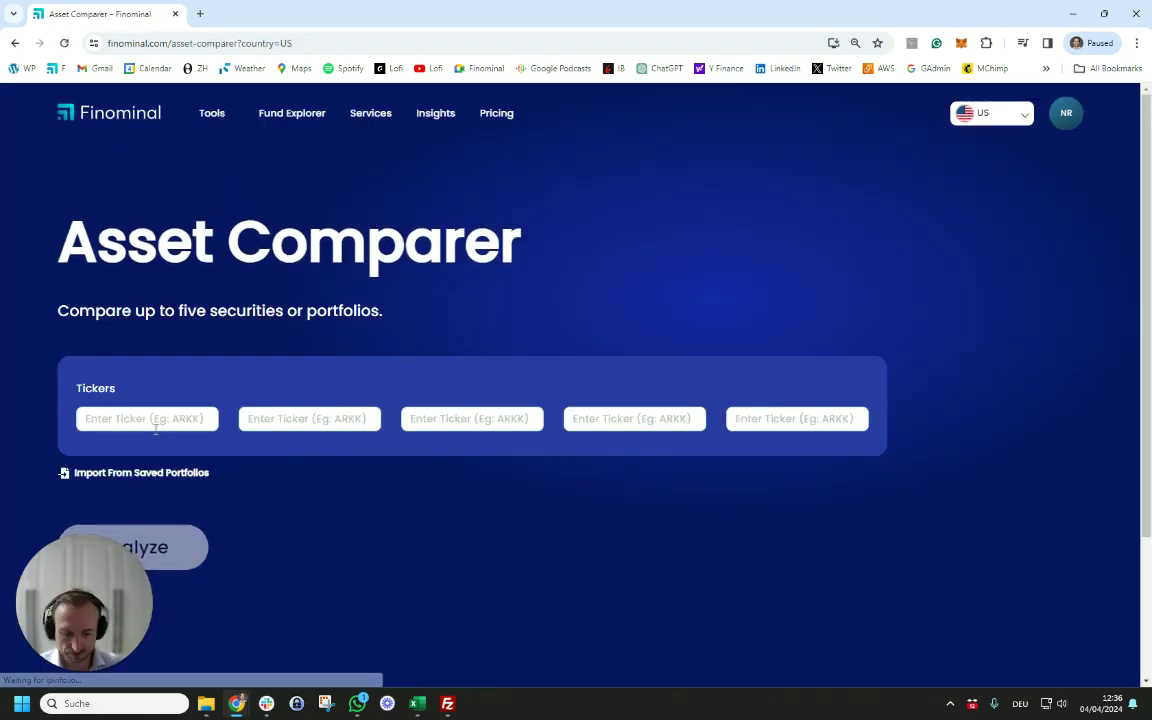
type("USMV")
left_click(154, 442)
left_click(247, 420)
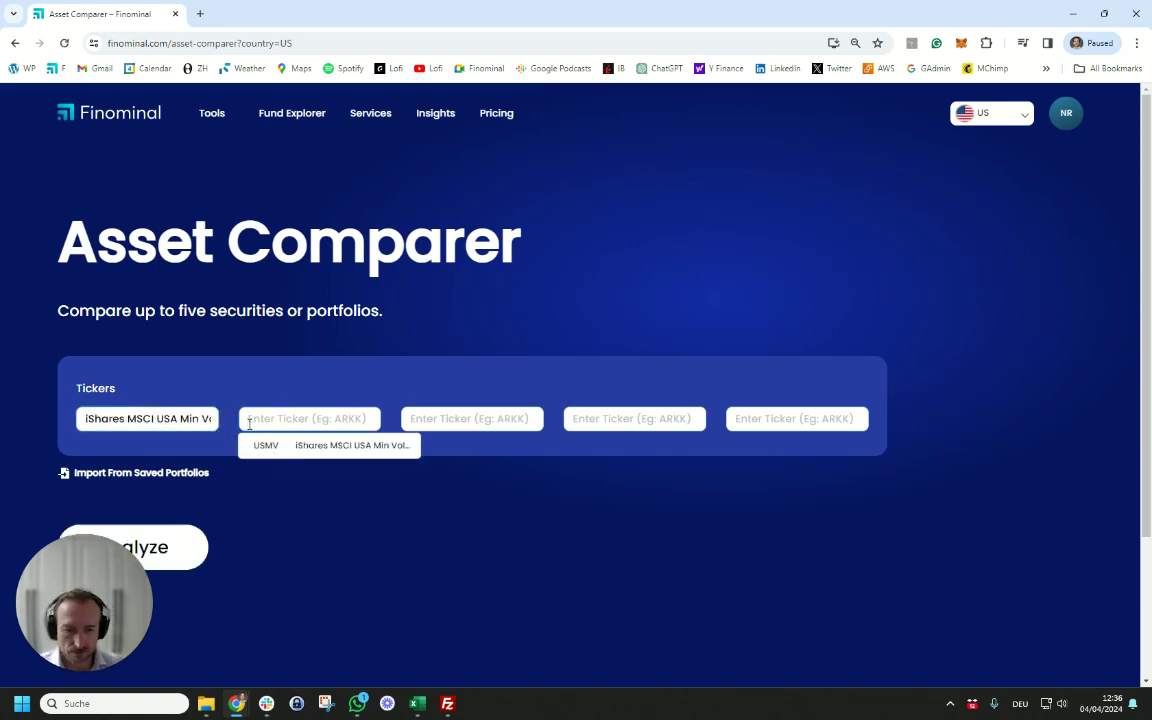
type("SPLV")
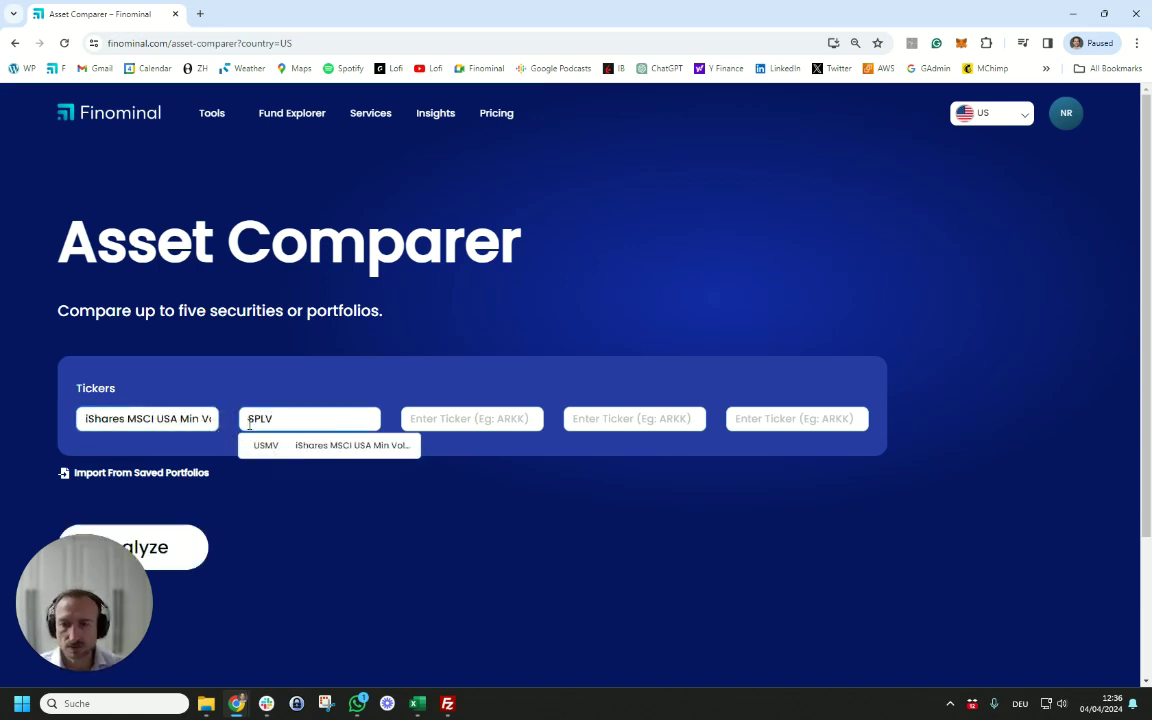
left_click(283, 447)
Add FDLO, LGLV and SPY as the remaining three tickers and run the asset comparison
left_click(436, 420)
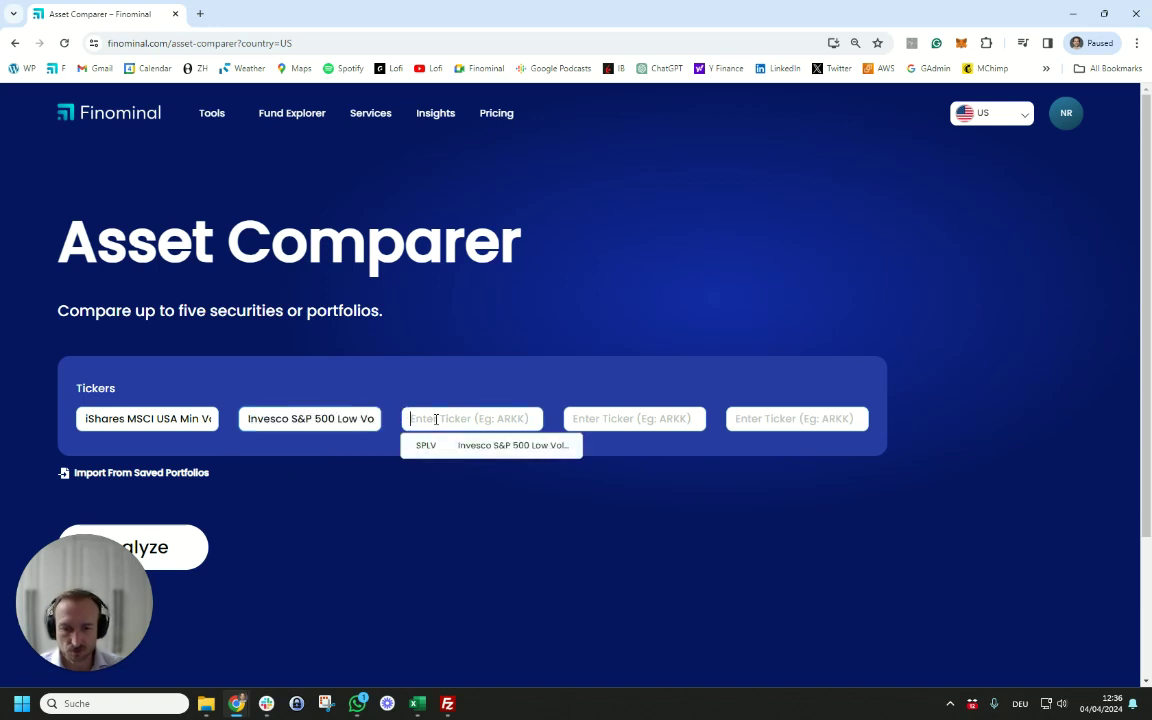
type("FDLO")
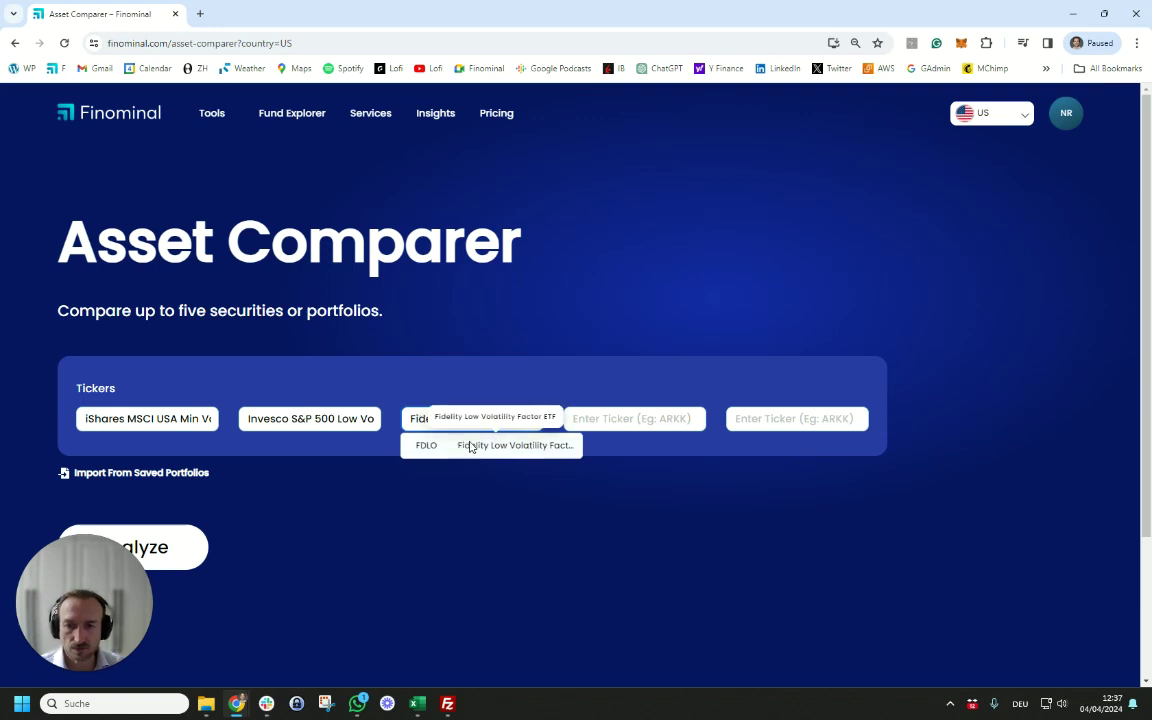
left_click(468, 445)
left_click(565, 421)
type("L")
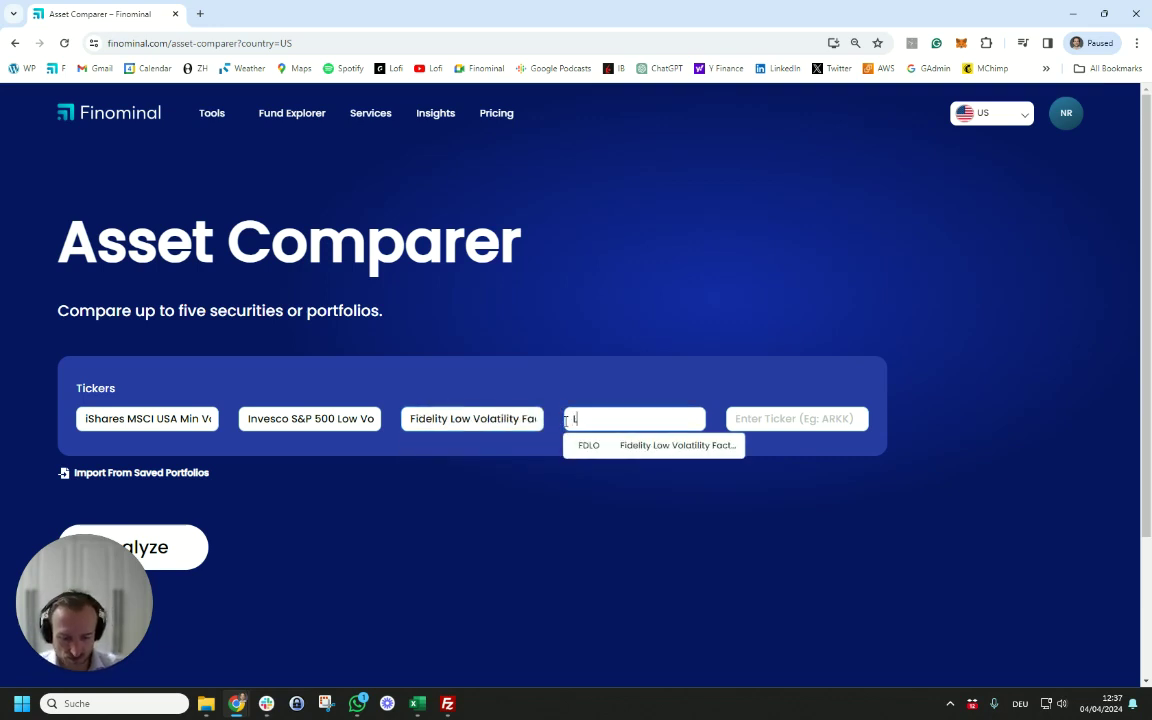
type("GLV")
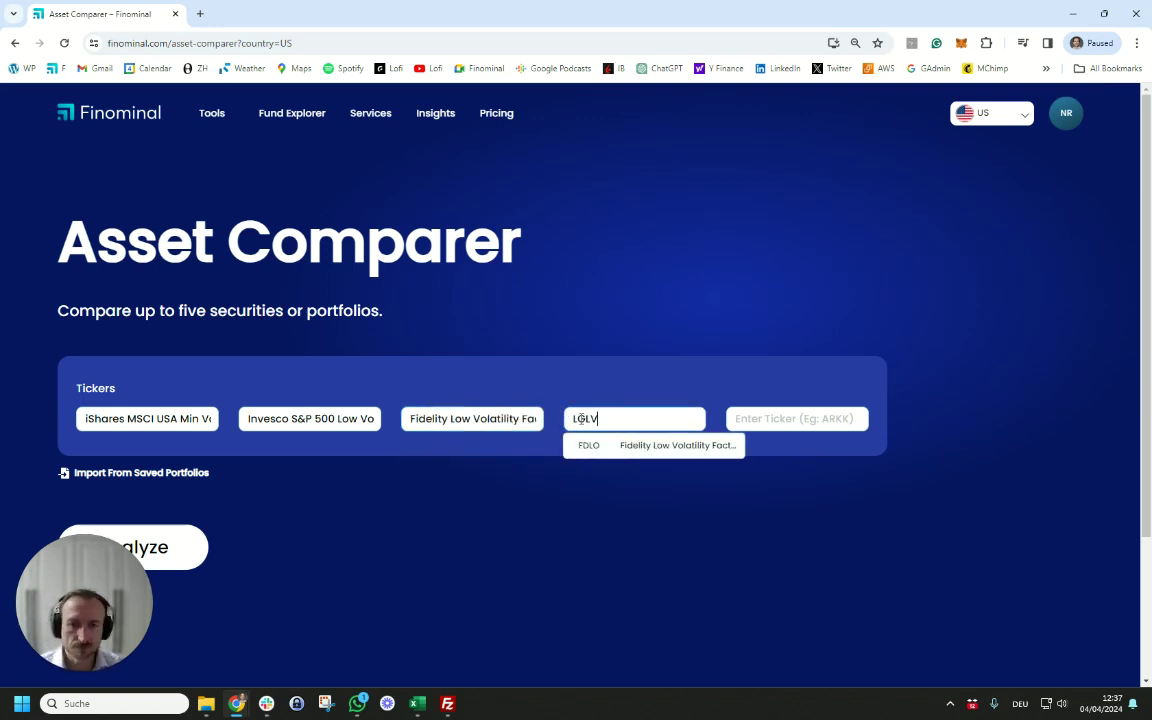
left_click(641, 448)
left_click(792, 416)
type("SPY")
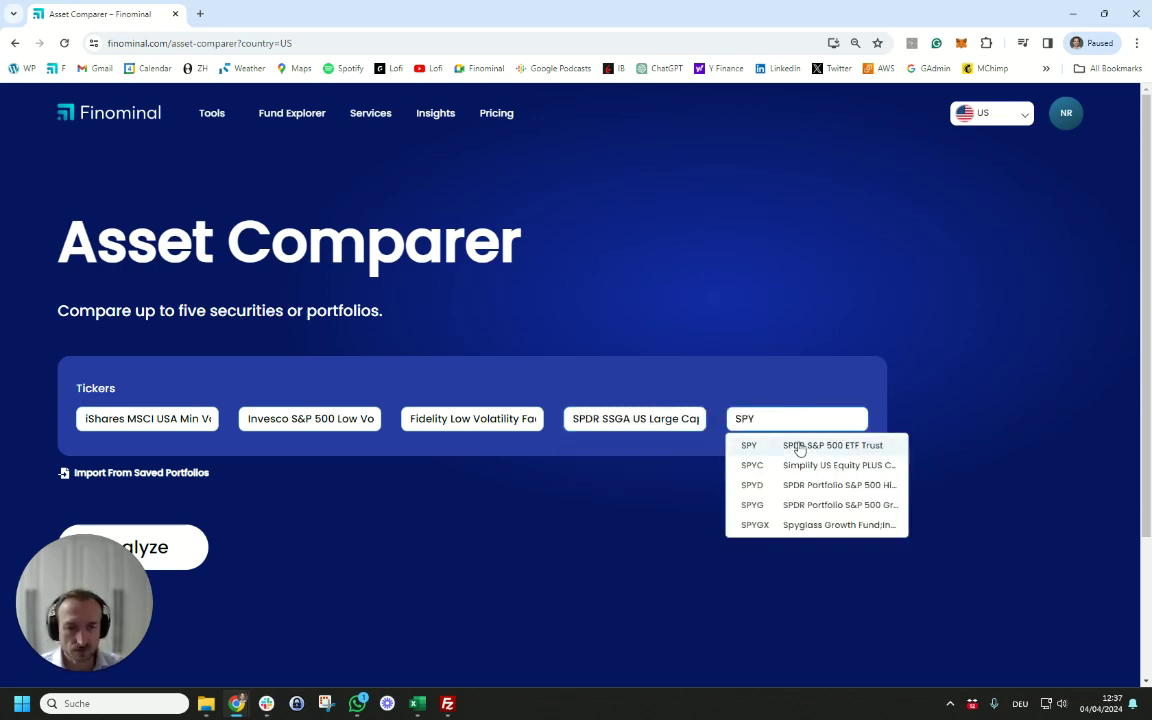
left_click(797, 446)
left_click(140, 547)
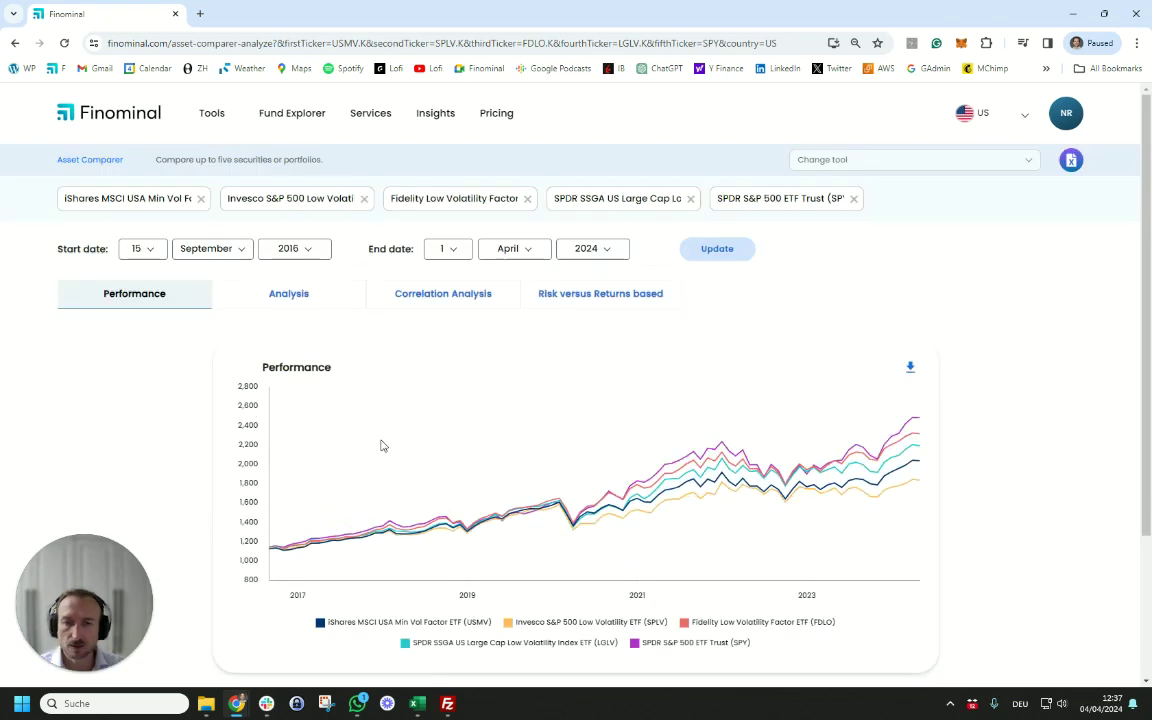
View the Risk versus Returns chart for the five compared ETFs
left_click(589, 300)
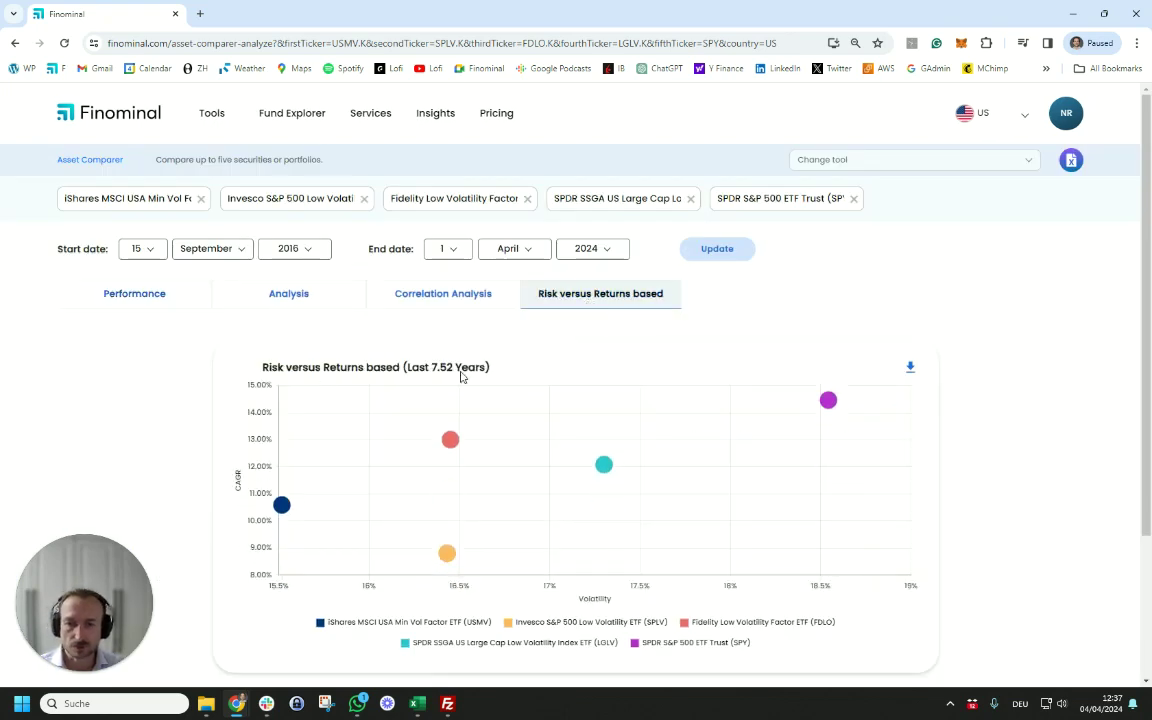
mouse_move(228, 506)
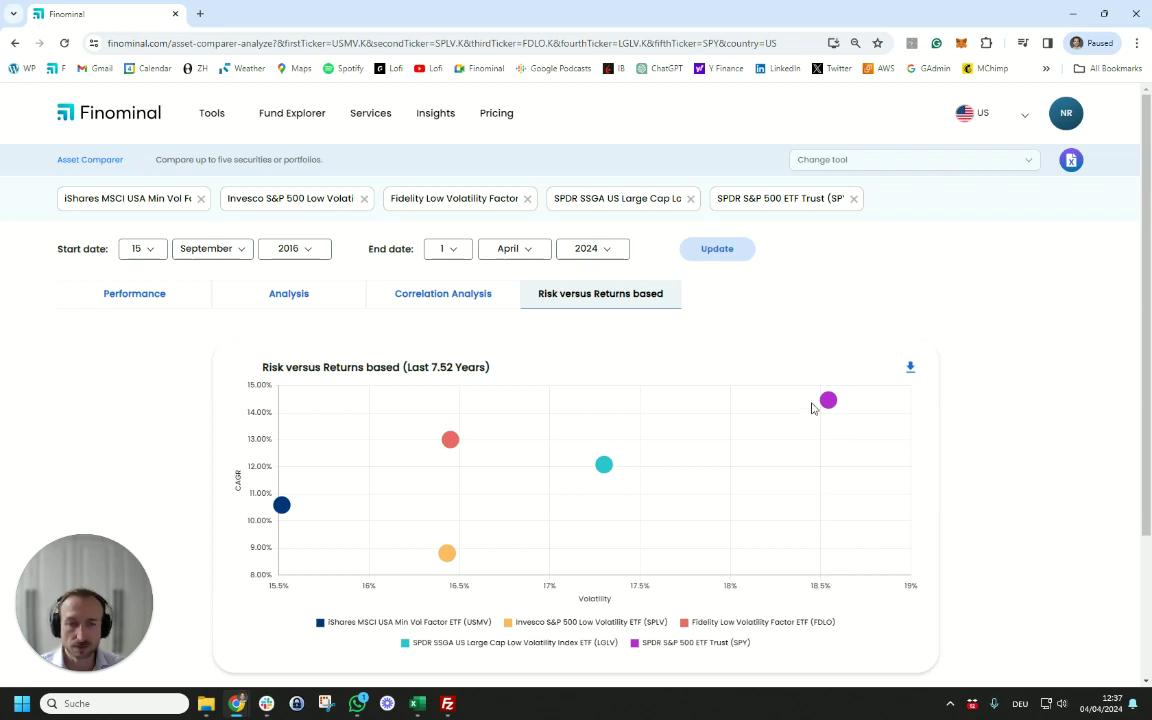
Open the comparison's Analysis table and compare the Sharpe ratios of USMV and FDLO
mouse_move(814, 404)
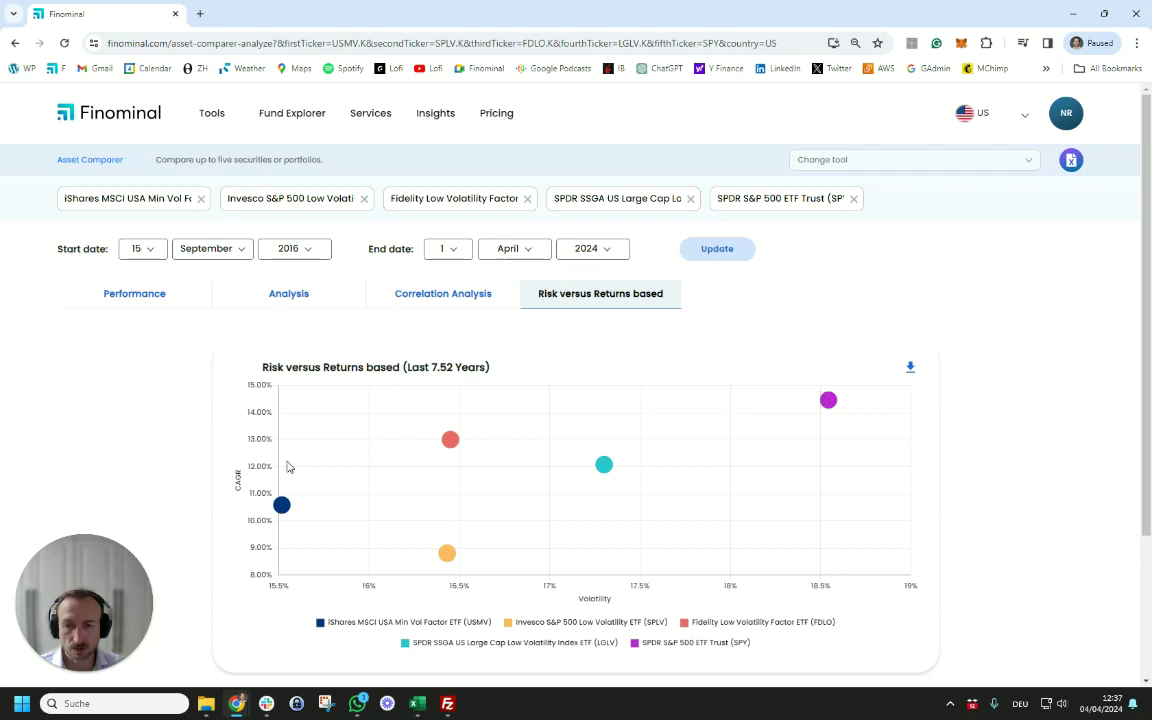
mouse_move(289, 518)
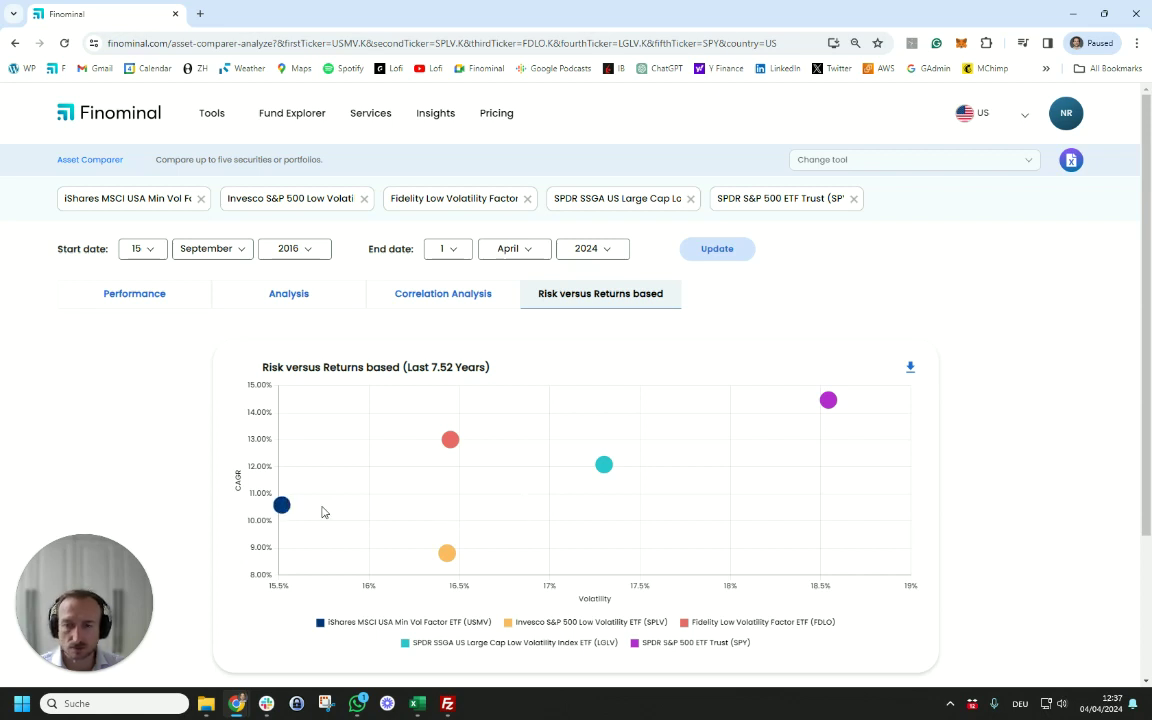
left_click(307, 295)
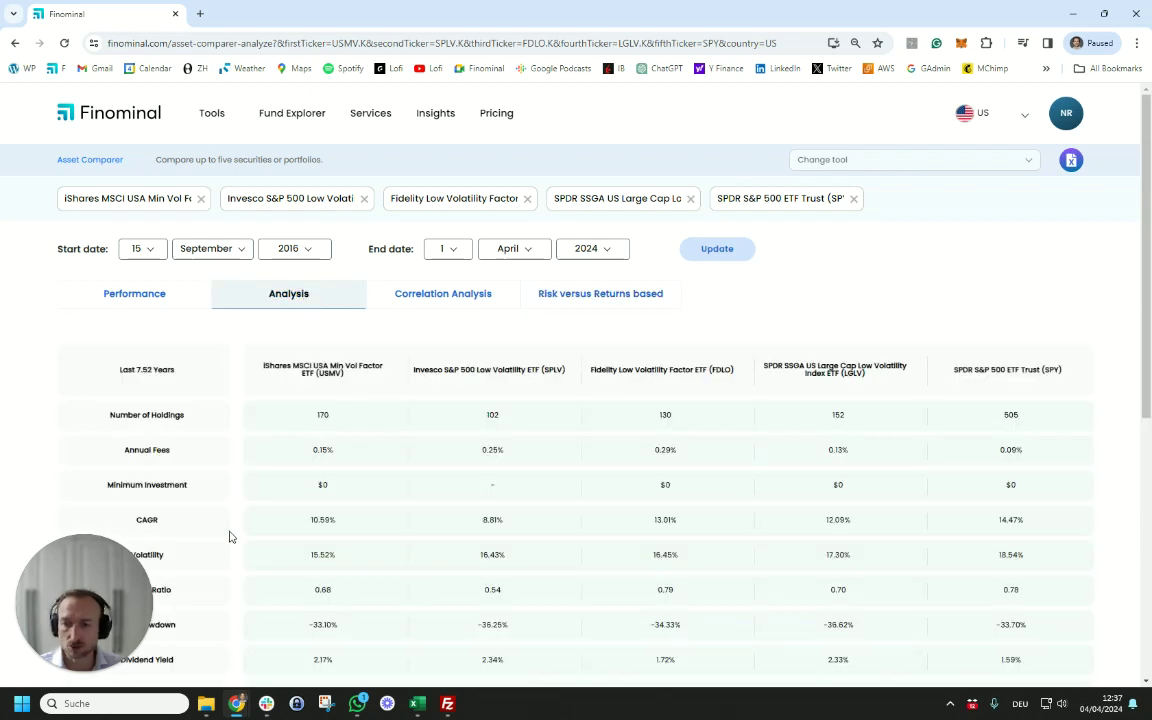
scroll(228, 536, "down", 2)
left_click_drag(123, 452, 174, 454)
left_click_drag(306, 456, 335, 460)
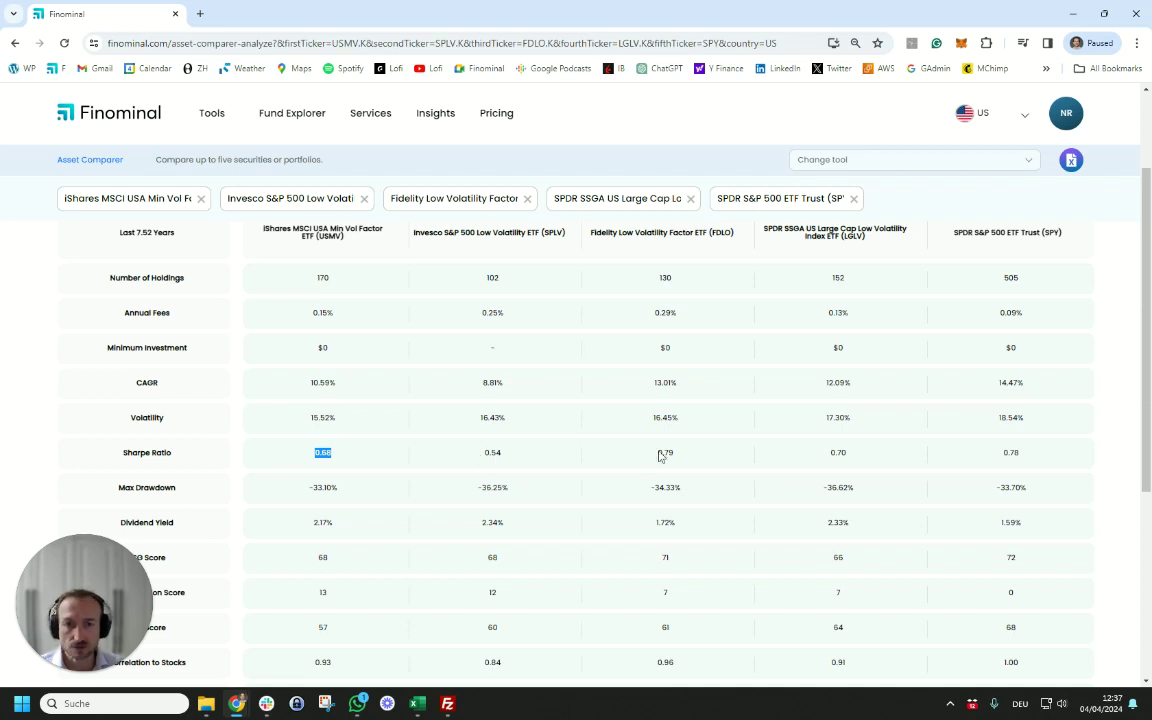
left_click_drag(658, 455, 669, 457)
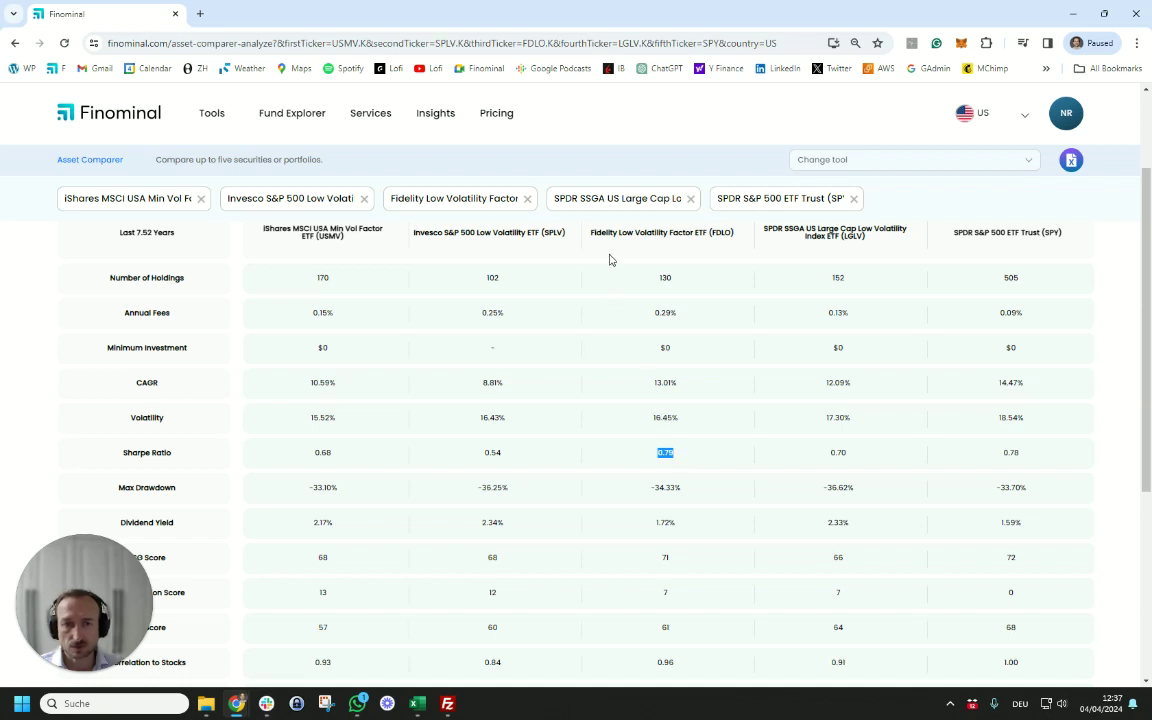
left_click(684, 462)
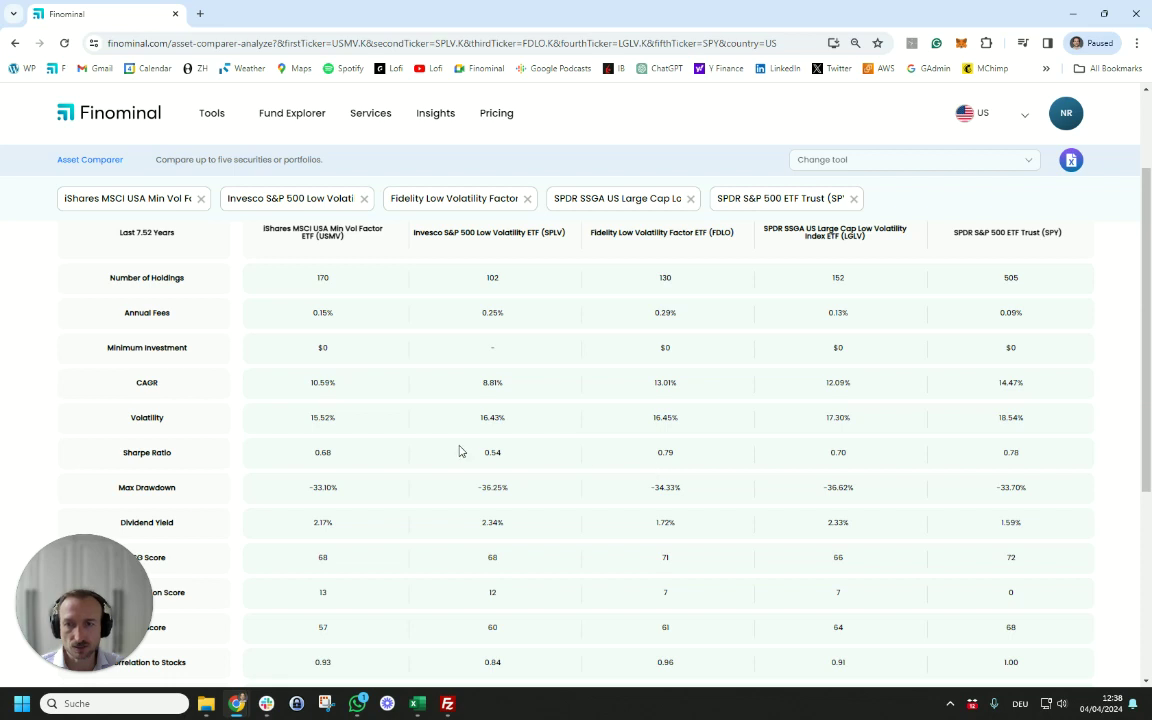
left_click_drag(315, 453, 337, 460)
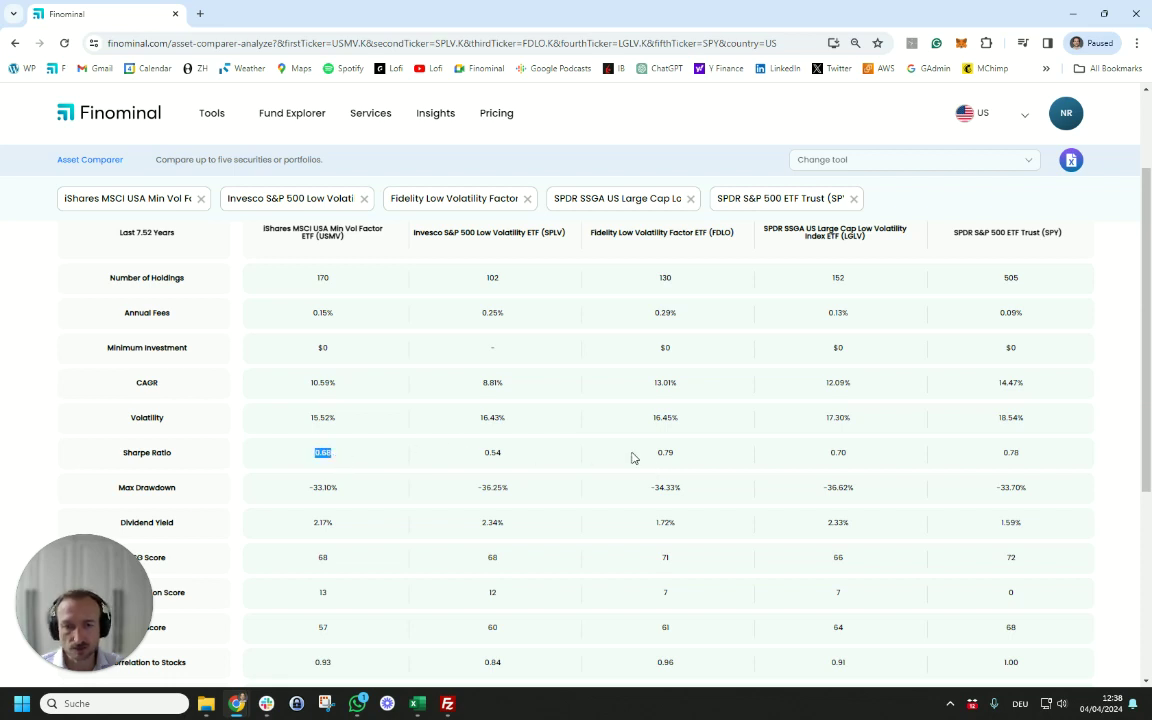
left_click_drag(645, 458, 672, 456)
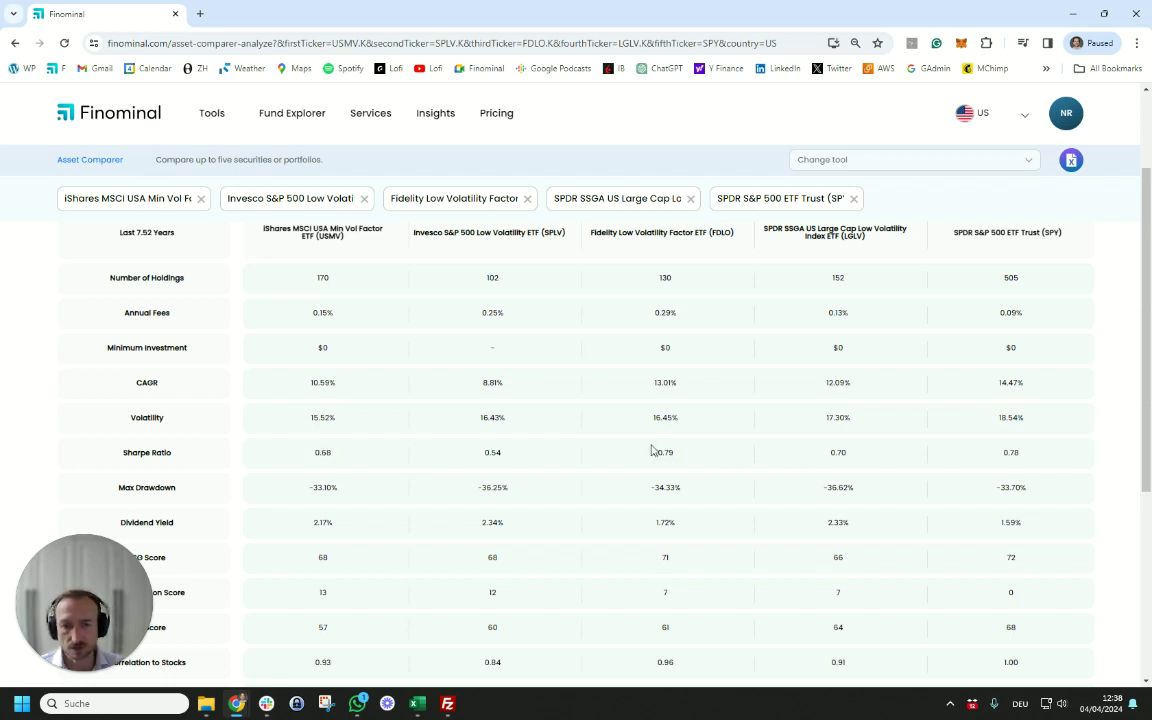
Open the Fund Explorer in a new browser tab, search for USMV and add it to the selected funds
right_click(302, 121)
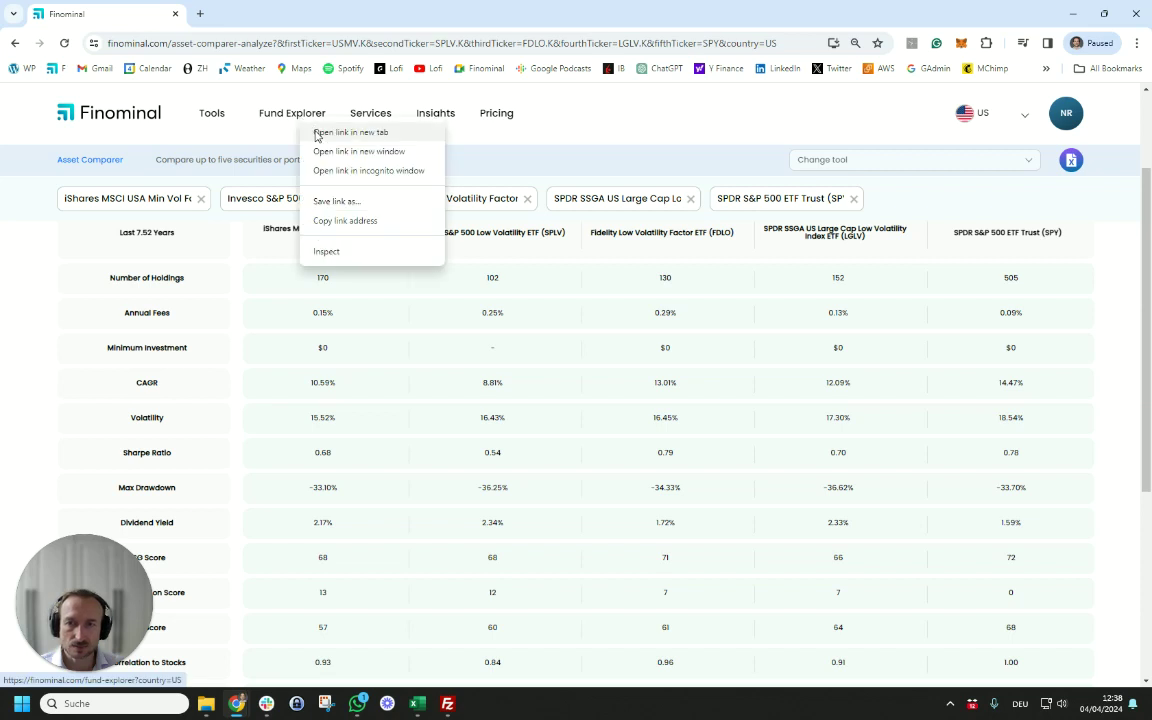
left_click(312, 131)
left_click(282, 18)
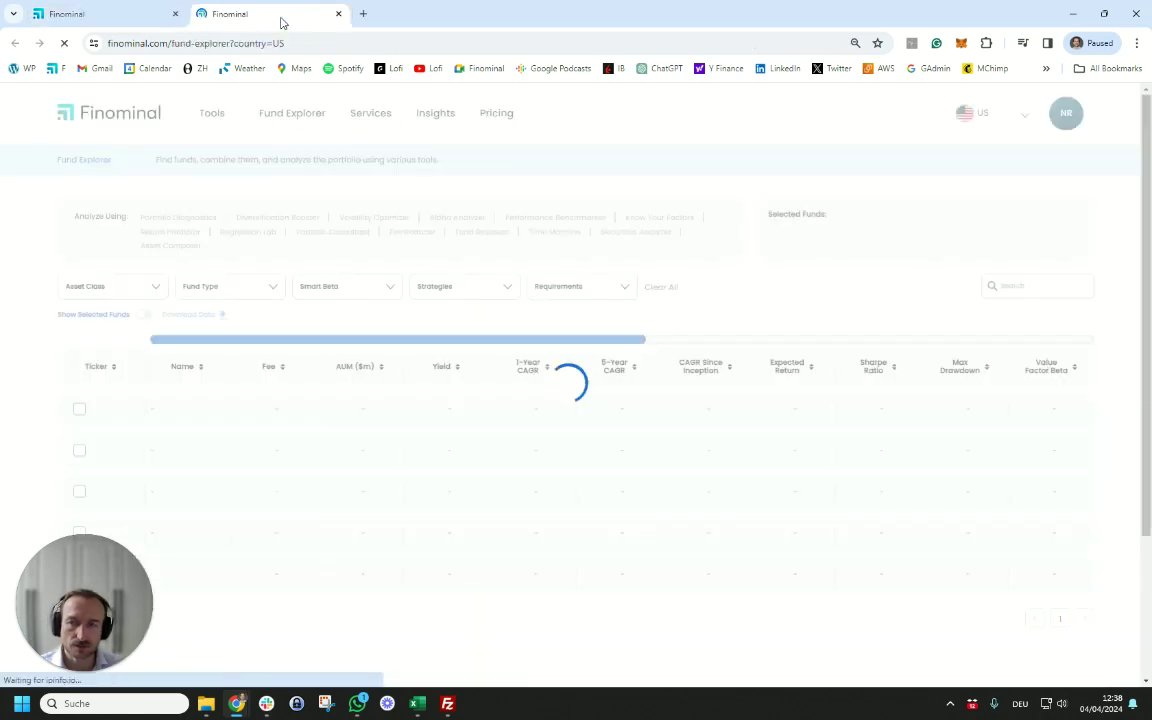
left_click(1003, 287)
type("USMV")
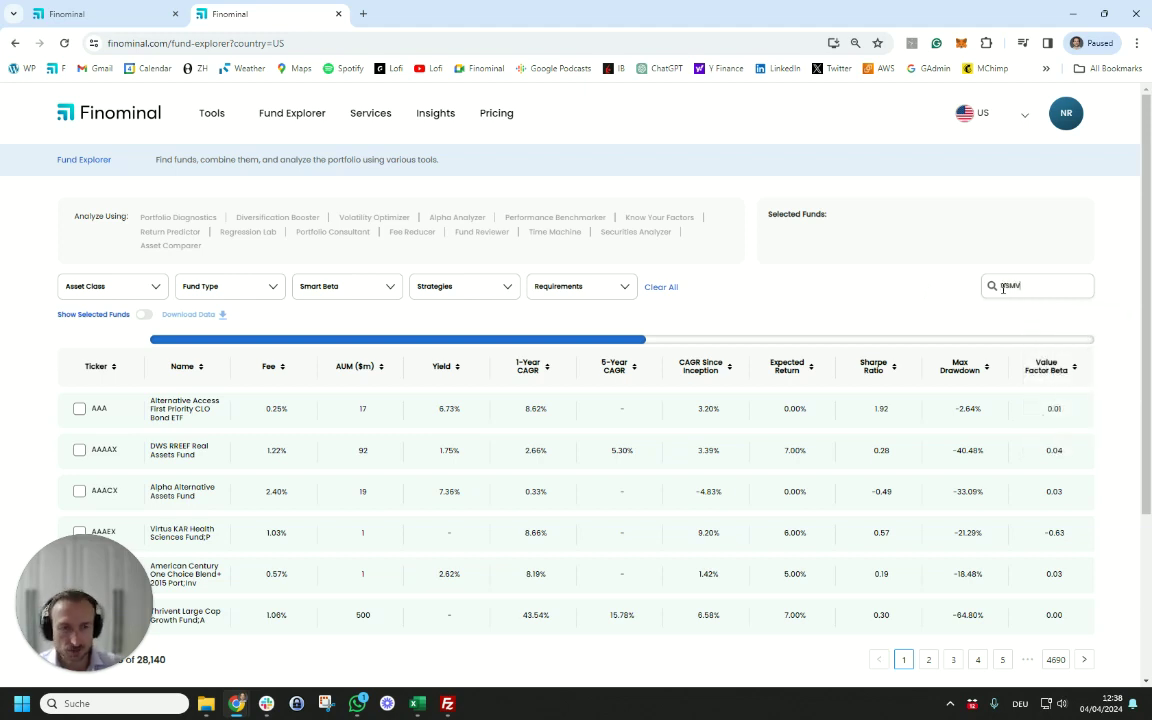
key("Return")
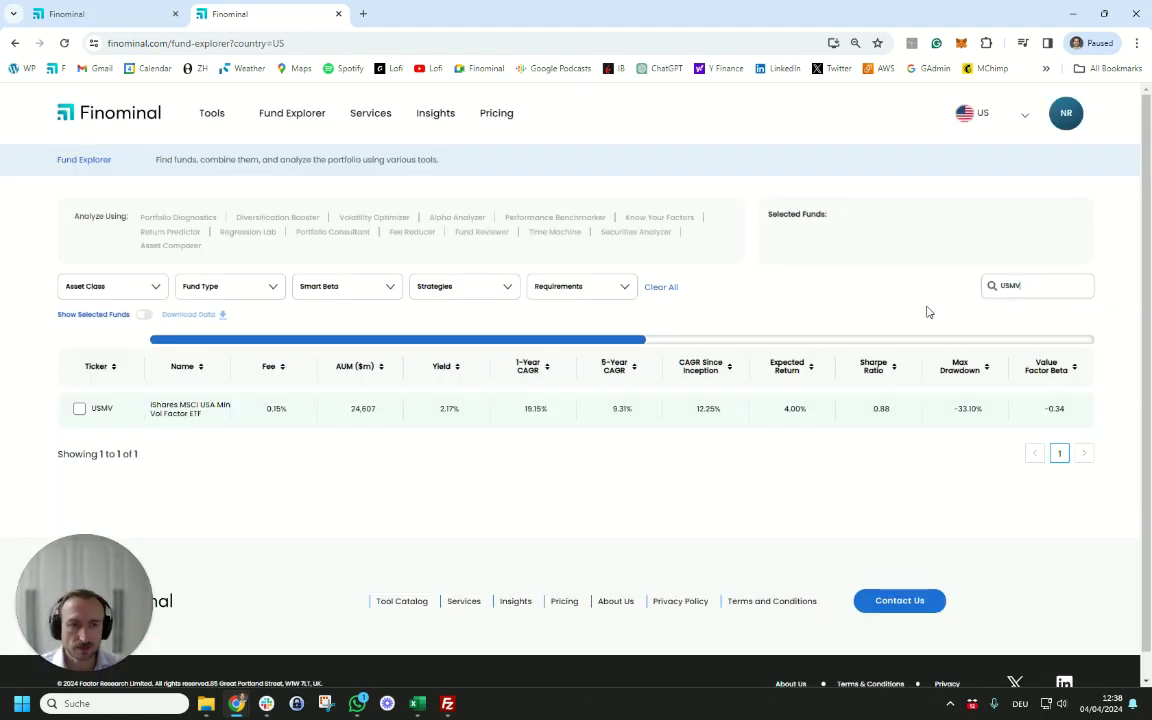
left_click(79, 408)
Search for SPLV and FDLO in turn and add both to the selected funds
double_click(1011, 285)
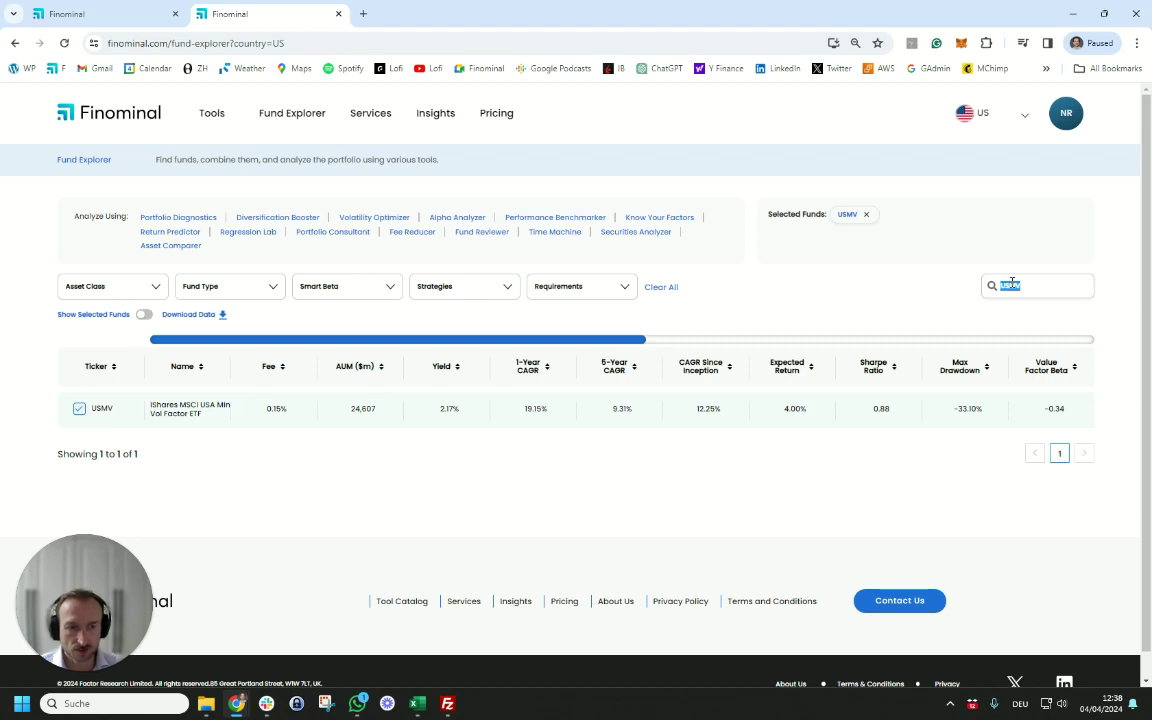
type("SPLV")
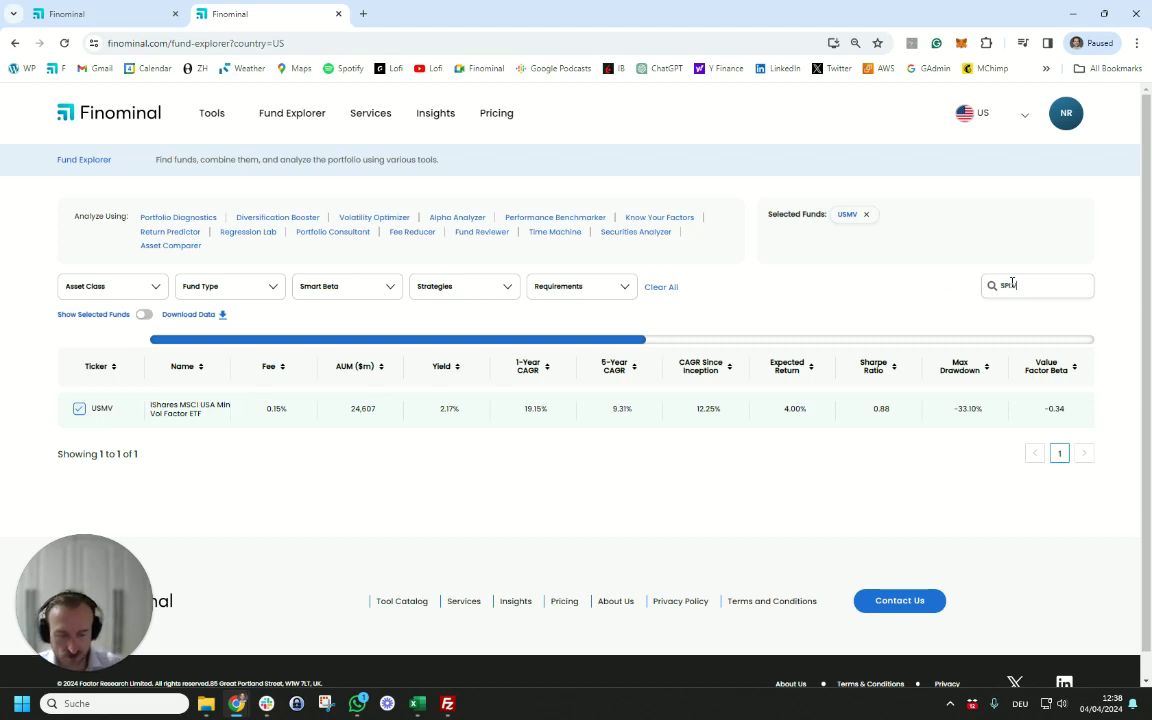
key("Return")
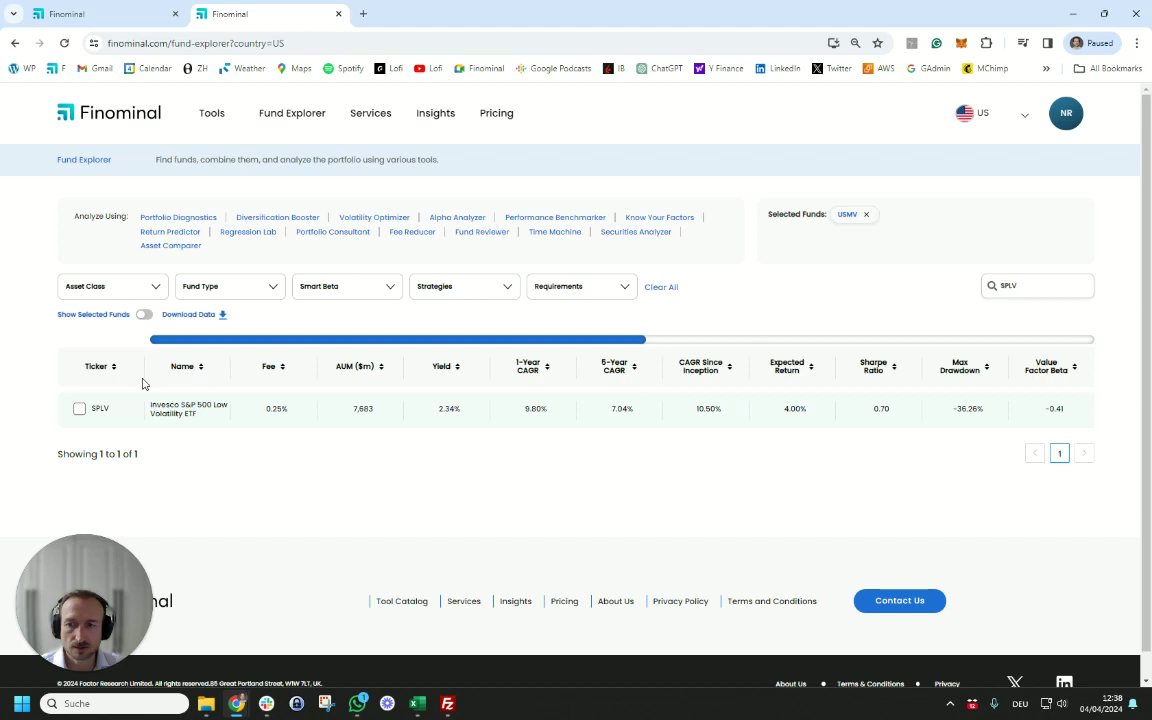
left_click(79, 408)
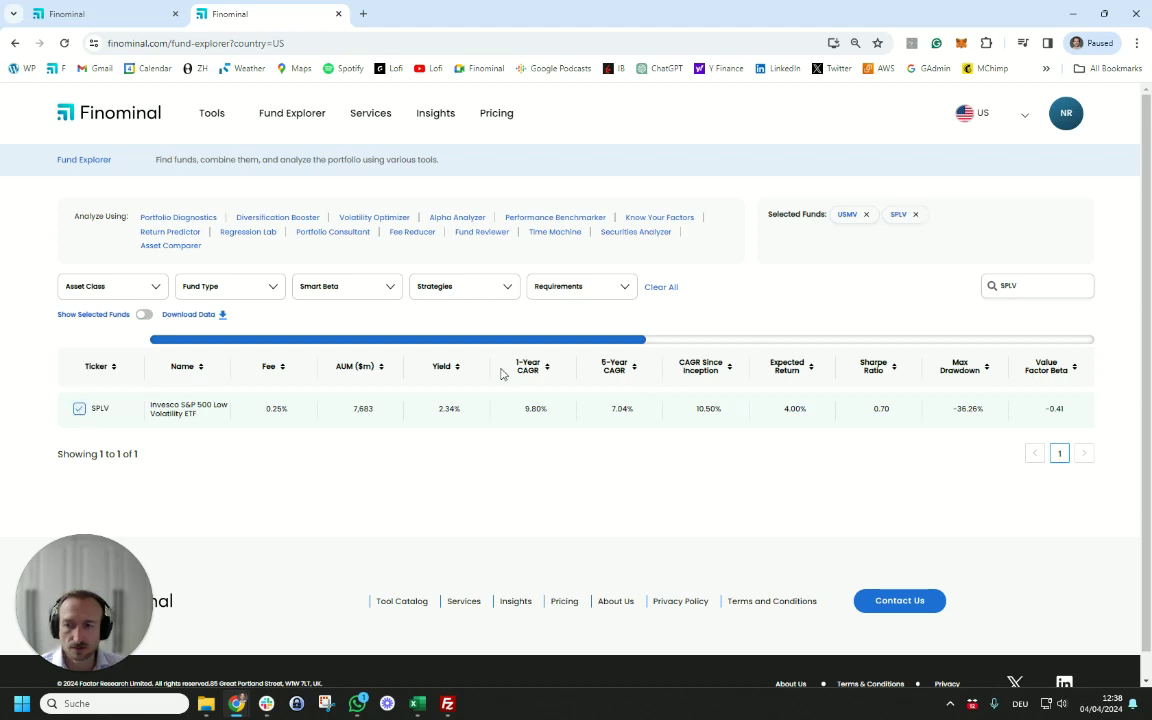
double_click(1003, 287)
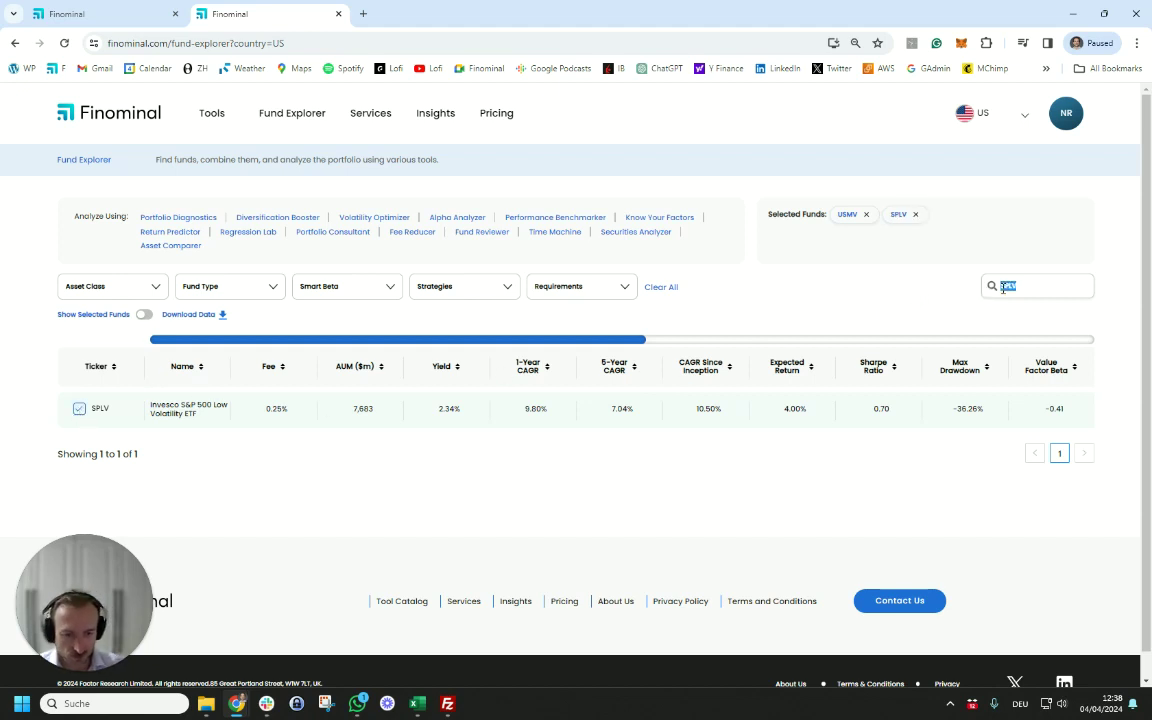
type("SPHD")
key("Return")
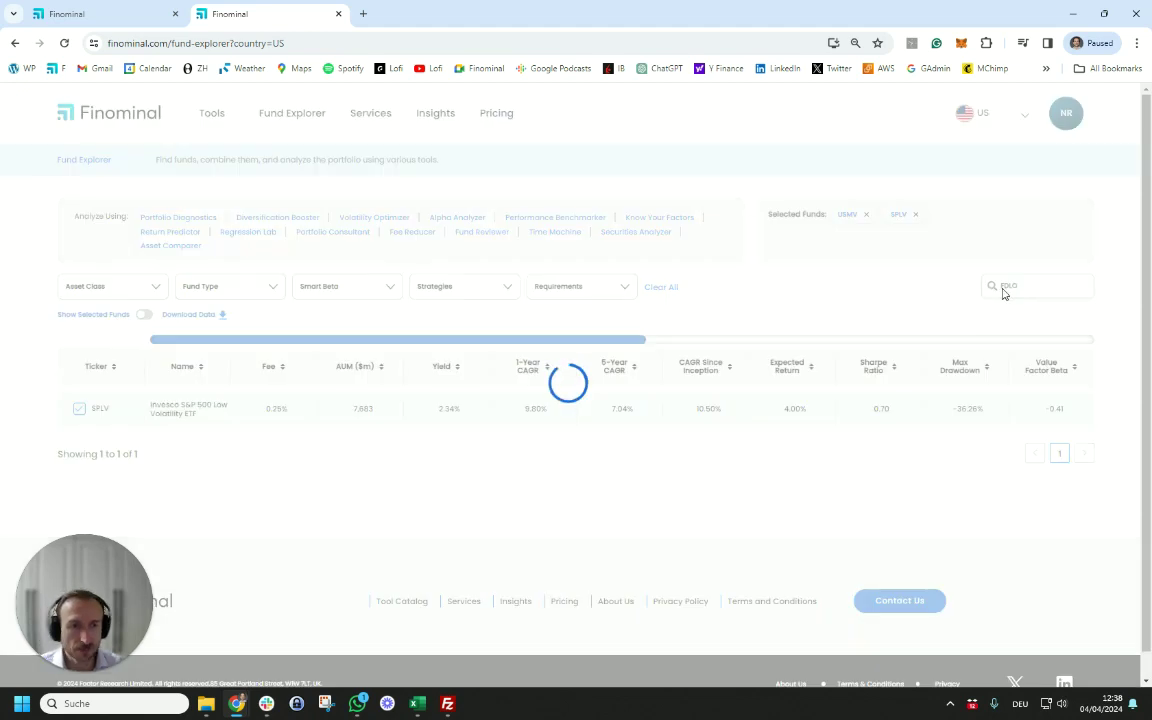
left_click(79, 408)
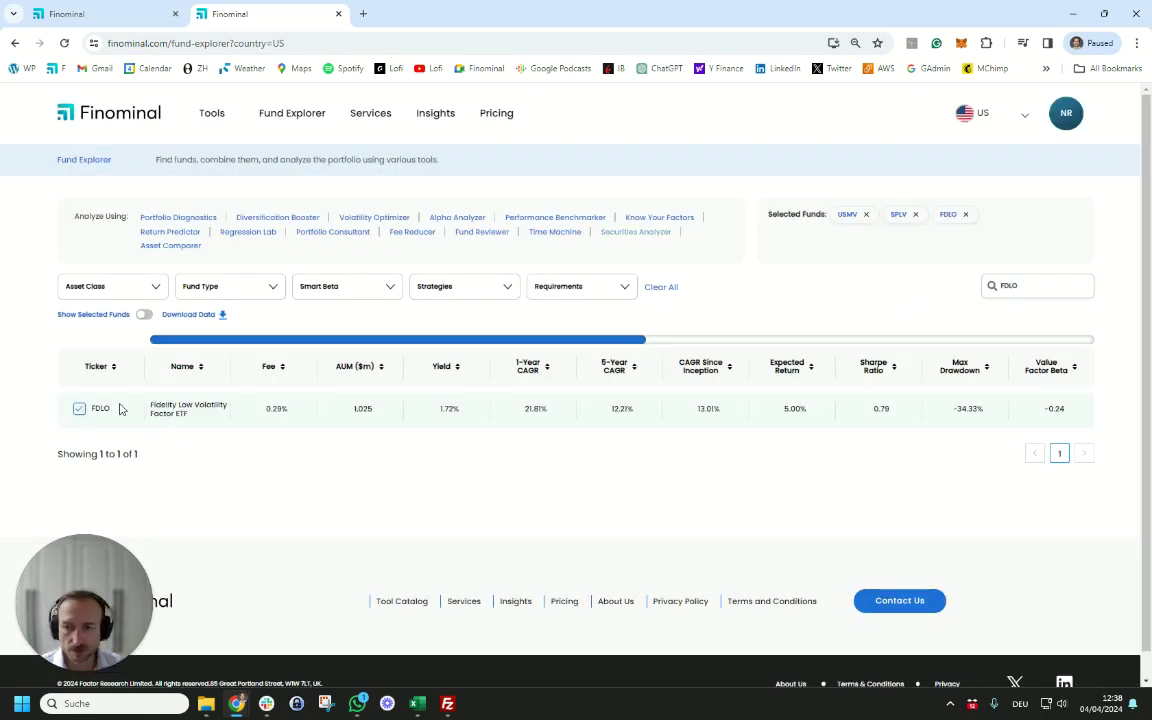
Search for LGLV, add it to the selected funds and restrict the table to the selected funds
double_click(1008, 287)
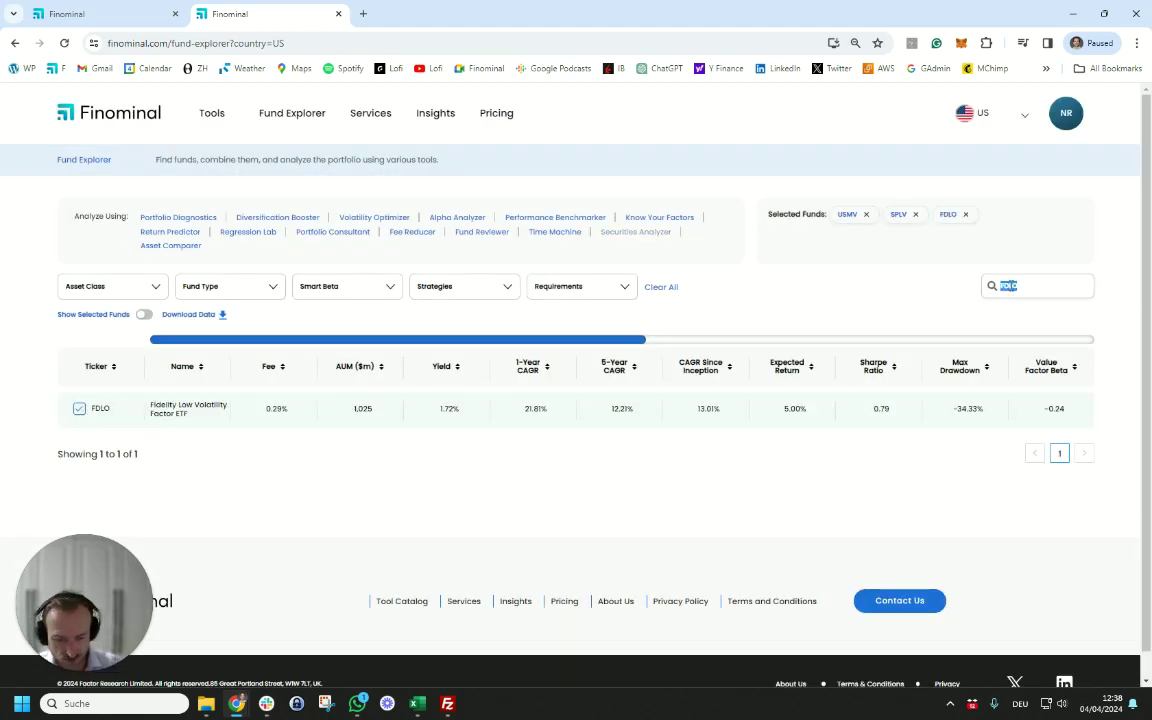
type("LGLV")
key("Return")
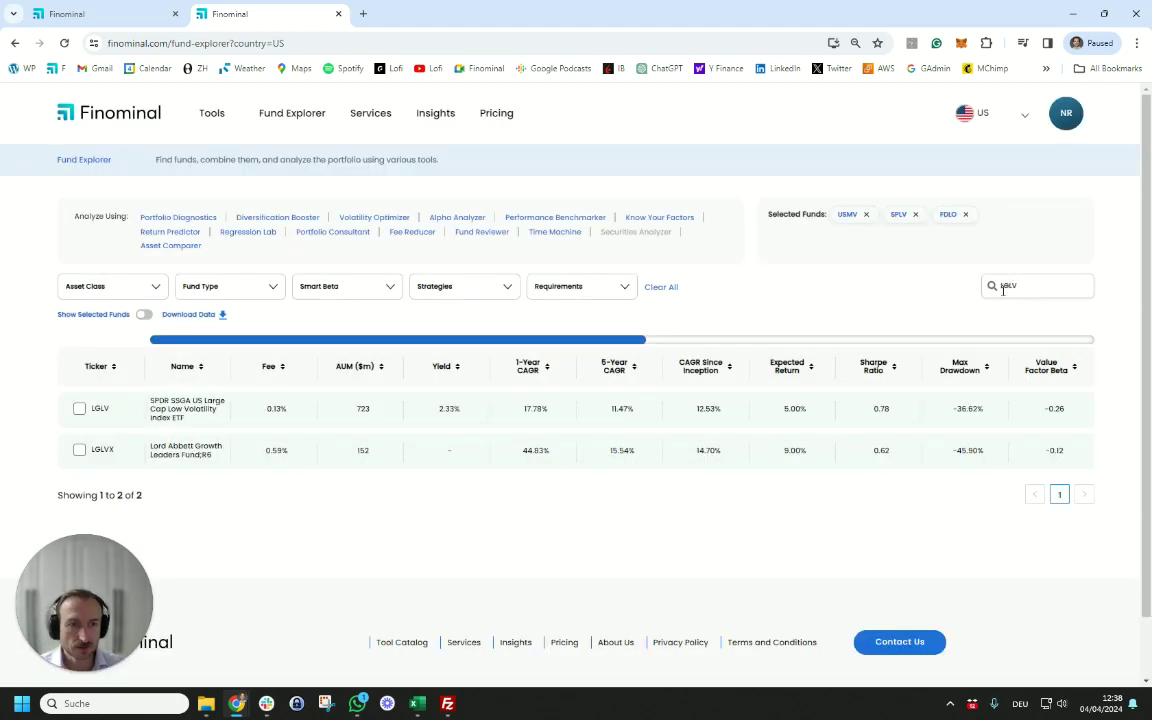
left_click(79, 408)
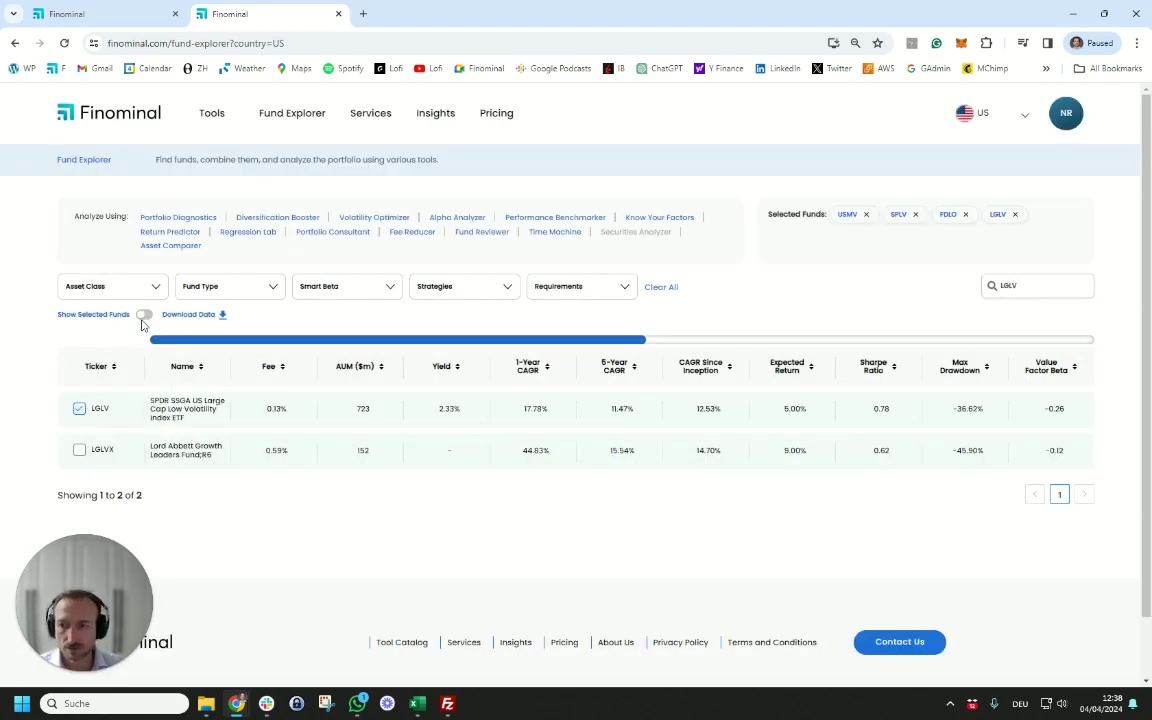
left_click(145, 315)
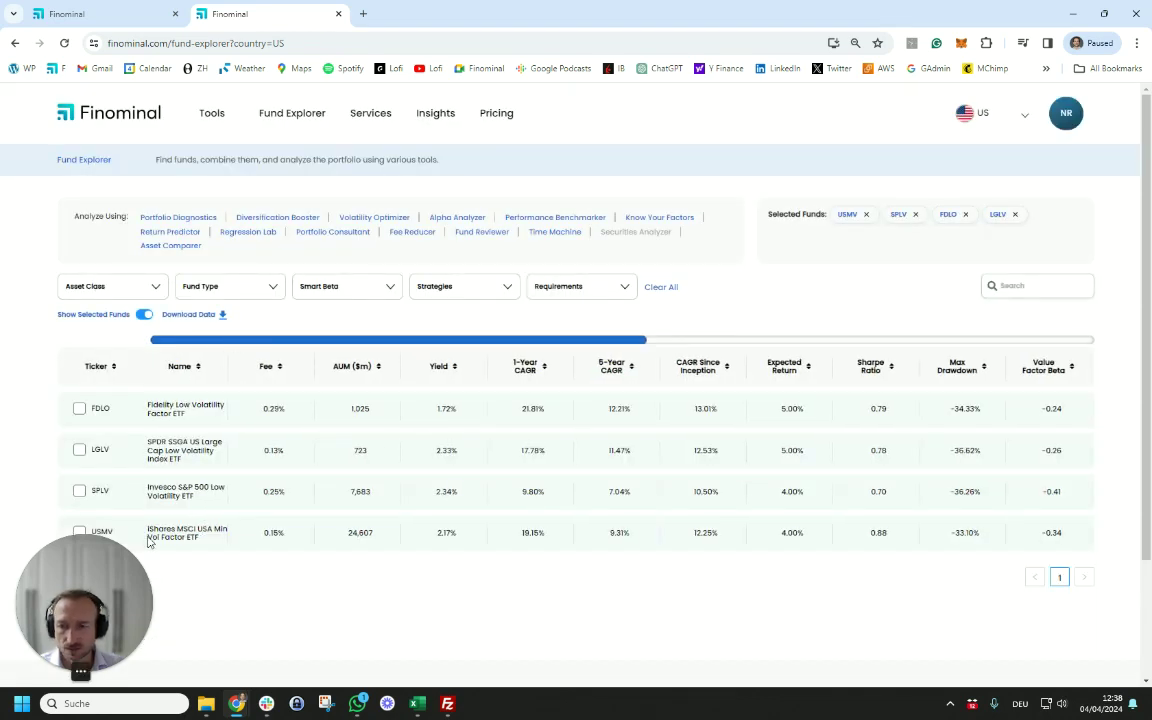
Compare the Low Volatility Factor Beta values of USMV, FDLO, LGLV and SPLV in the selected funds table
left_click_drag(330, 344, 584, 345)
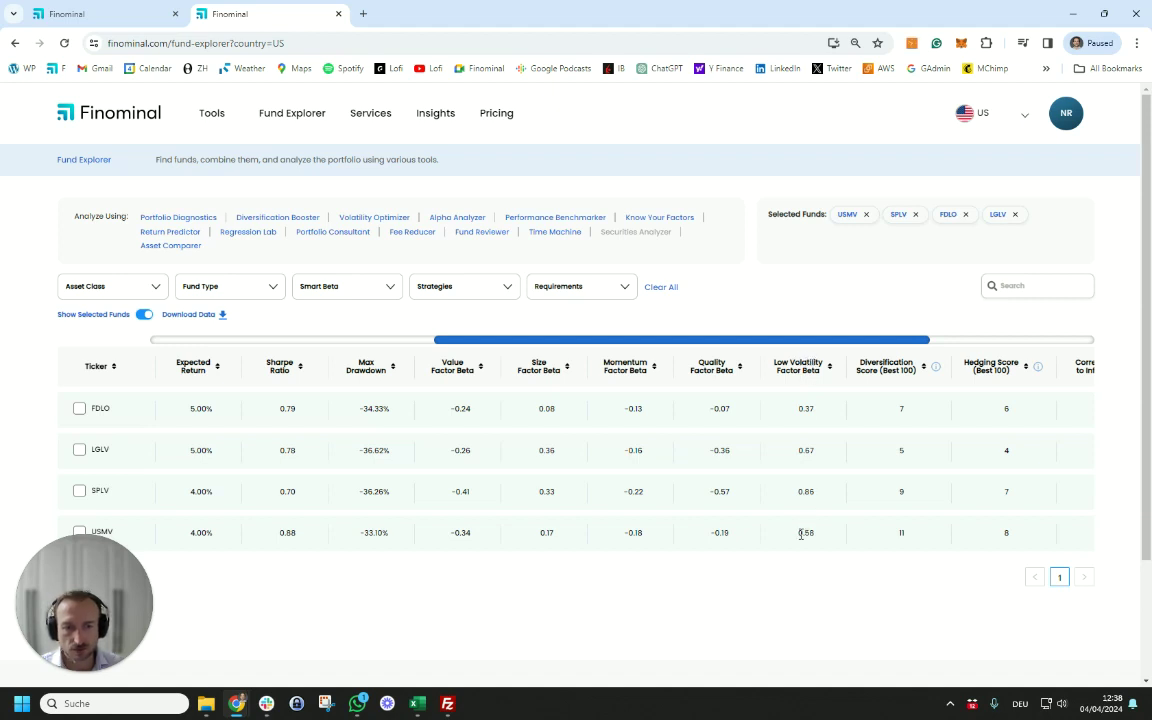
left_click_drag(797, 539, 820, 542)
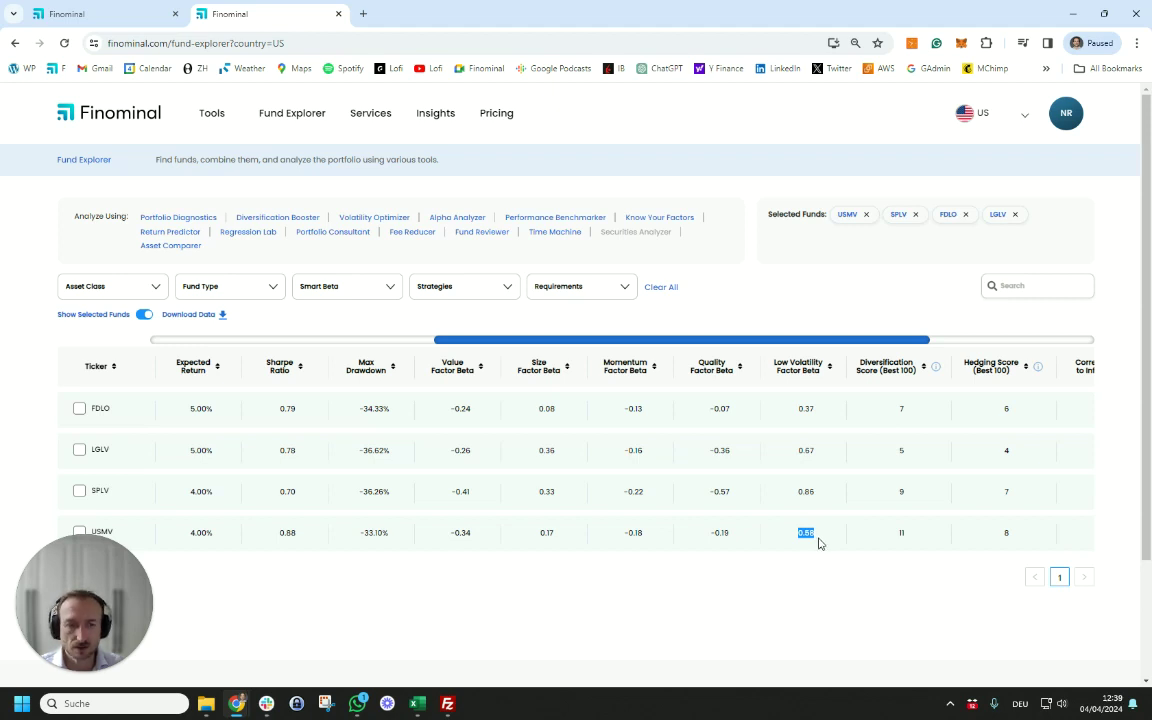
left_click(806, 408)
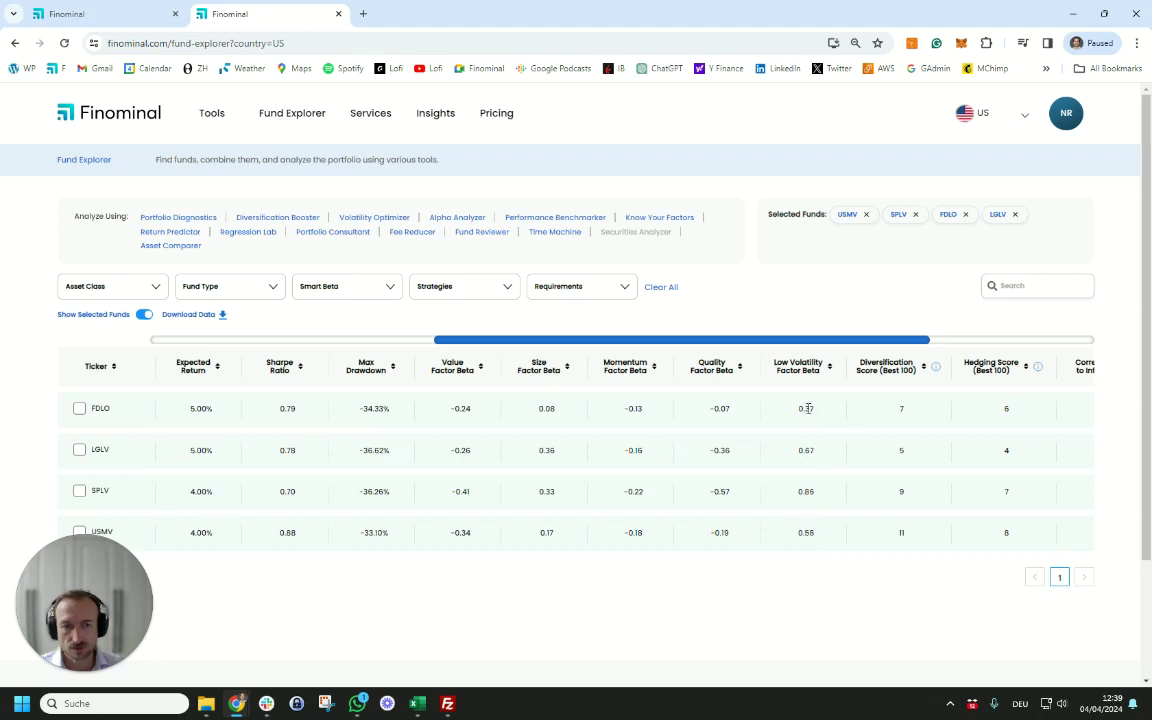
double_click(806, 408)
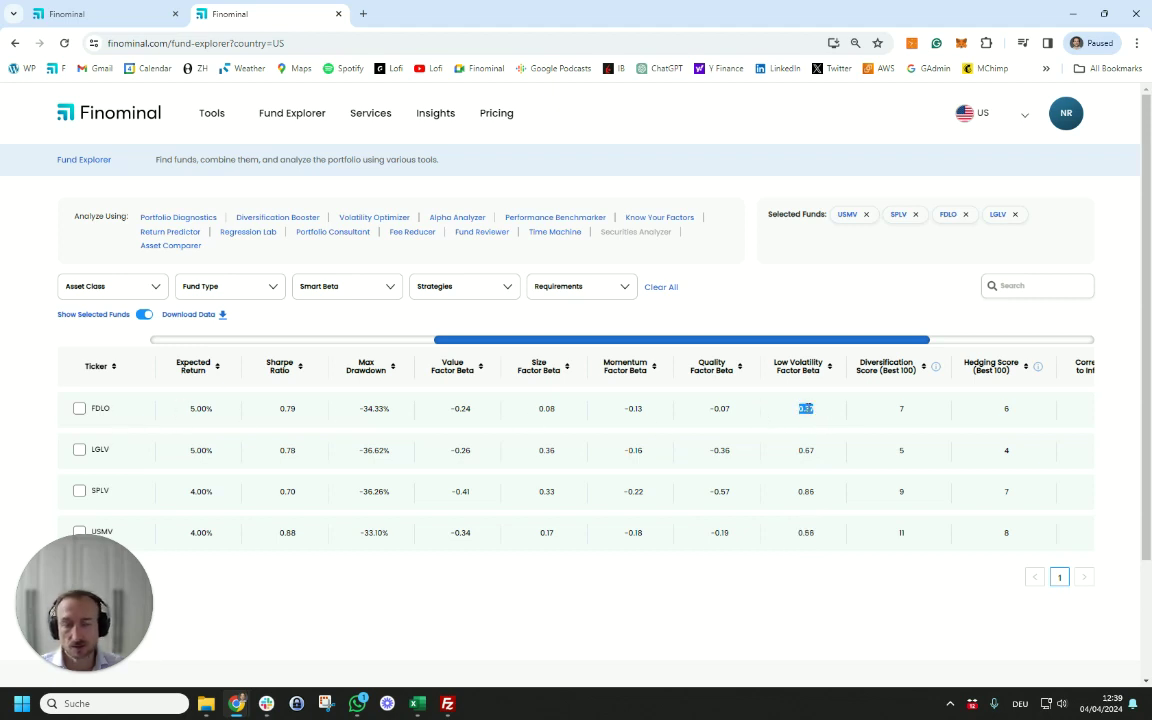
left_click(806, 408)
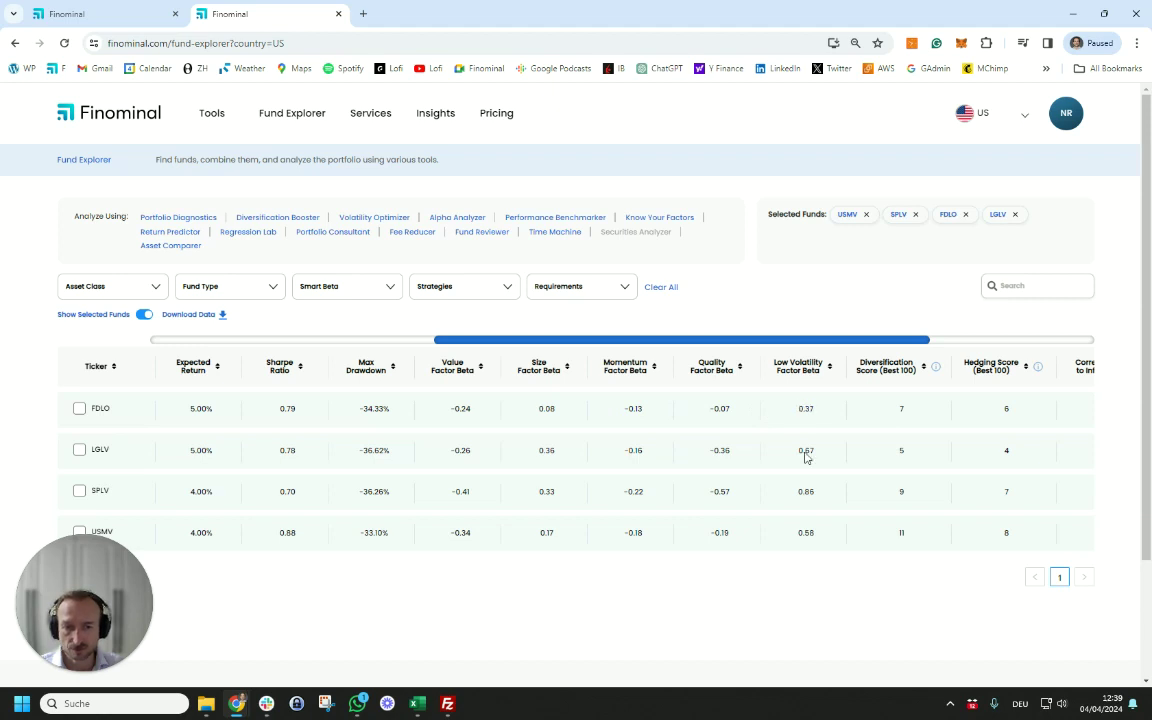
double_click(806, 491)
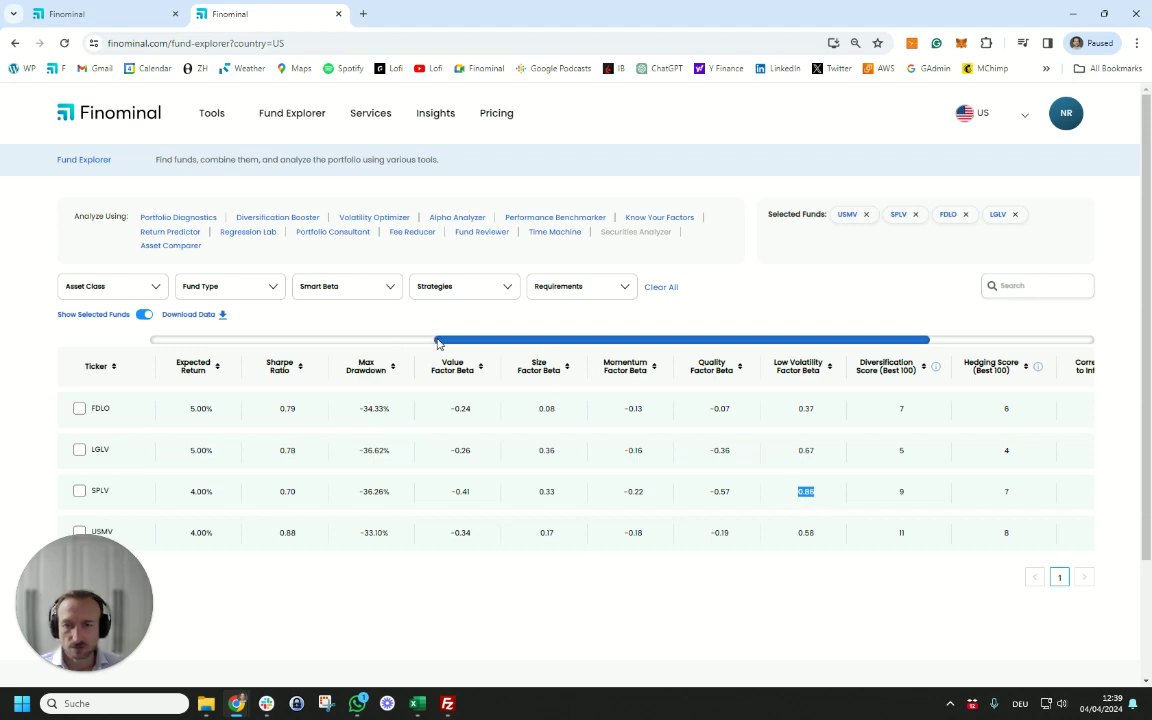
Return to the table's first columns and compare the fees of LGLV and FDLO
left_click_drag(437, 342, 138, 339)
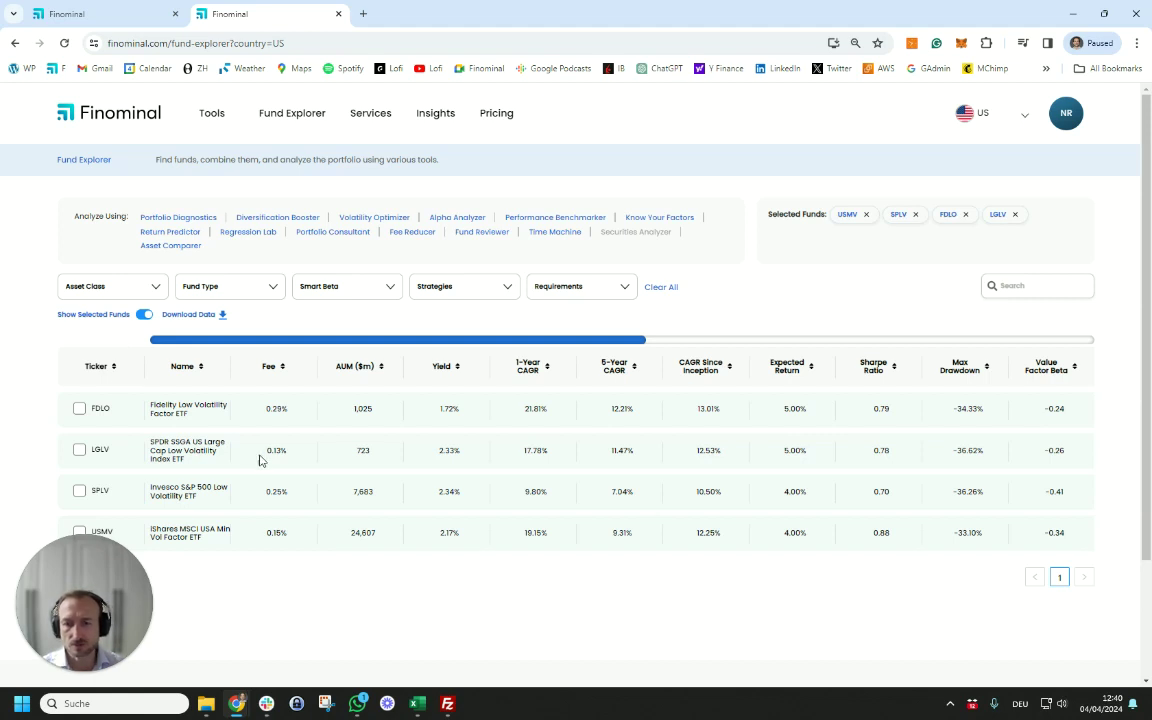
left_click_drag(266, 451, 292, 458)
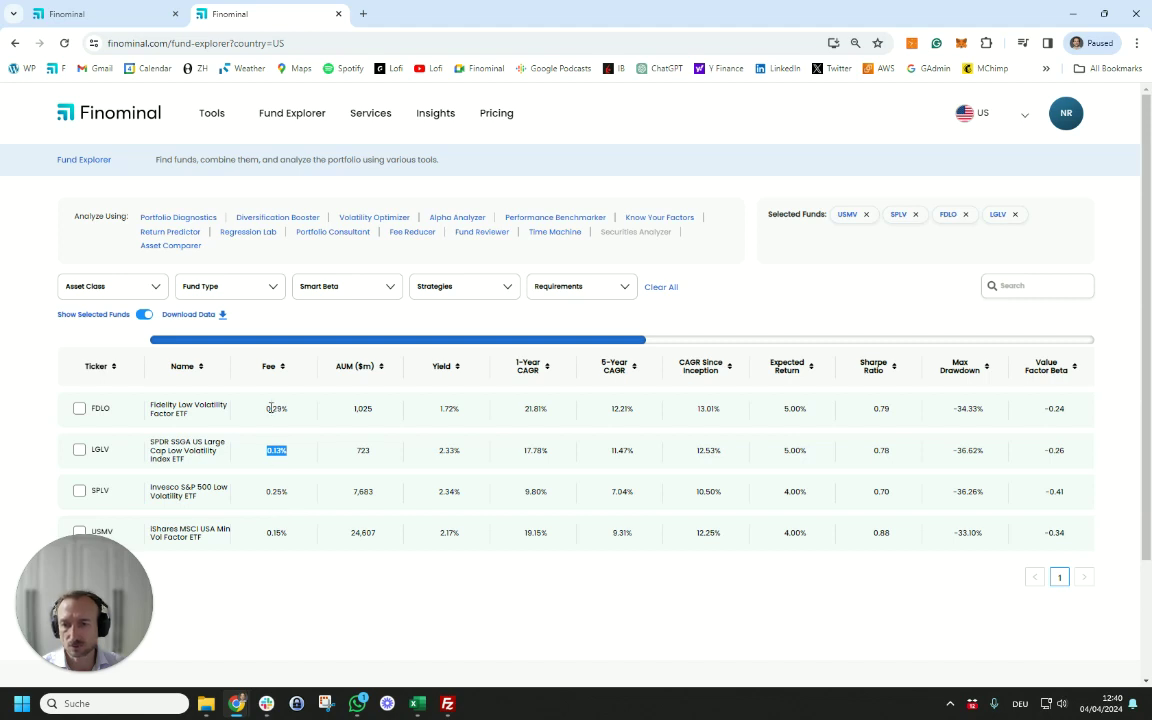
left_click_drag(268, 408, 290, 409)
left_click(279, 451)
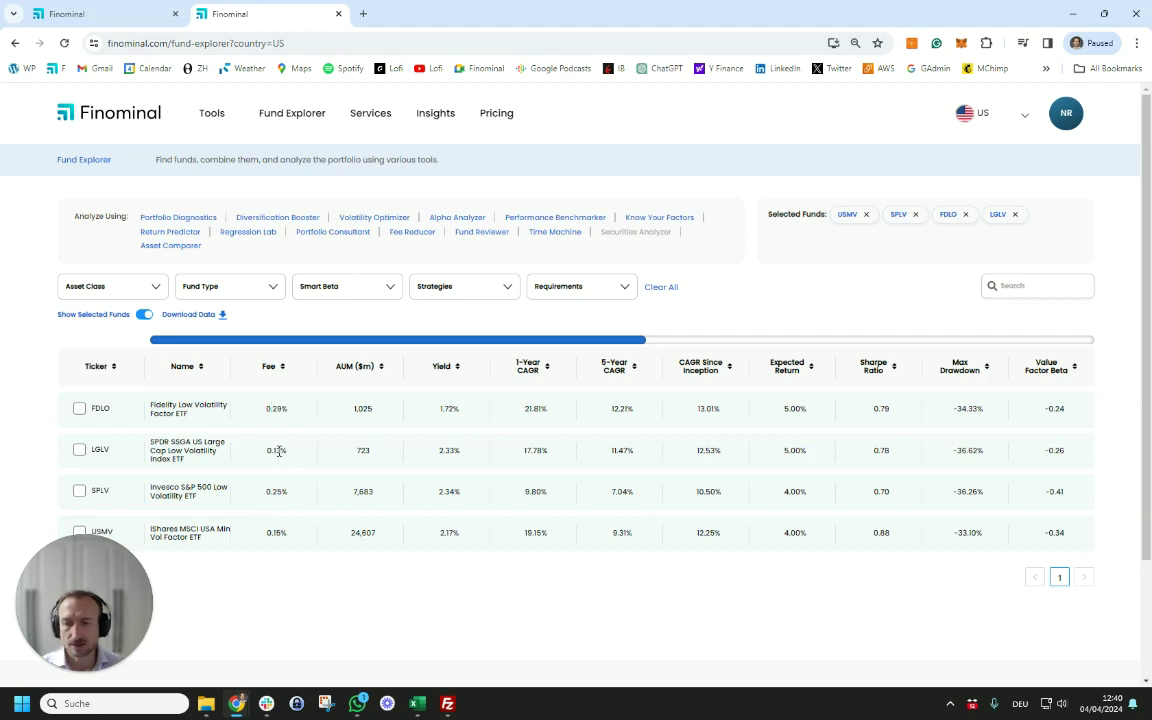